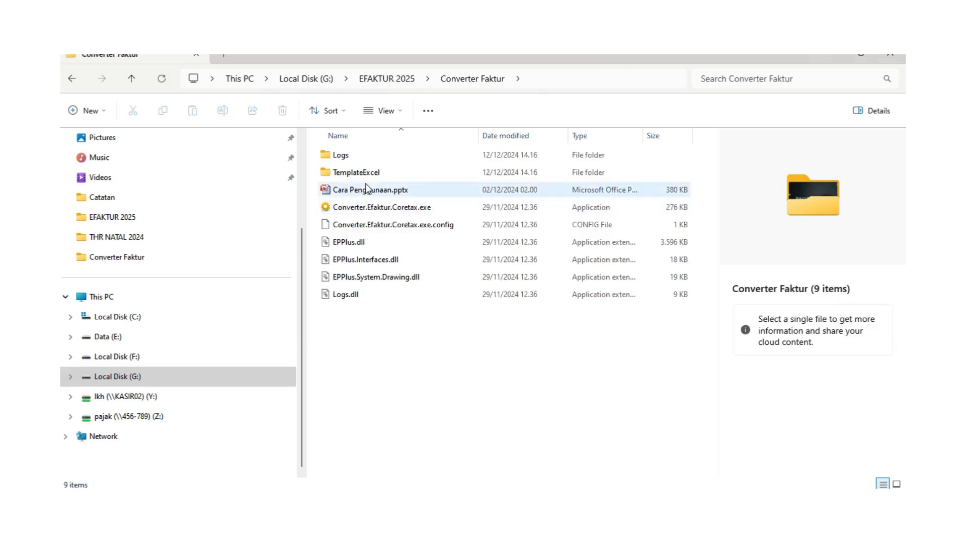
Step: Check the contents of the TemplateExcel folder and return to the Converter Faktur folder
double_click(357, 172)
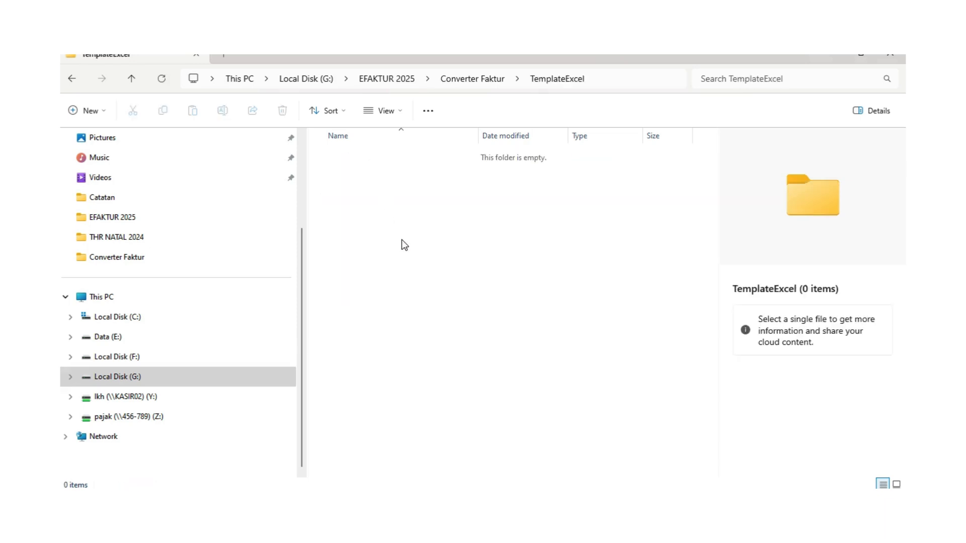
click(72, 79)
Step: Switch to Smart Distribution System and open the J49 - Daftar Faktur & Retur Detail report
mouse_move(212, 502)
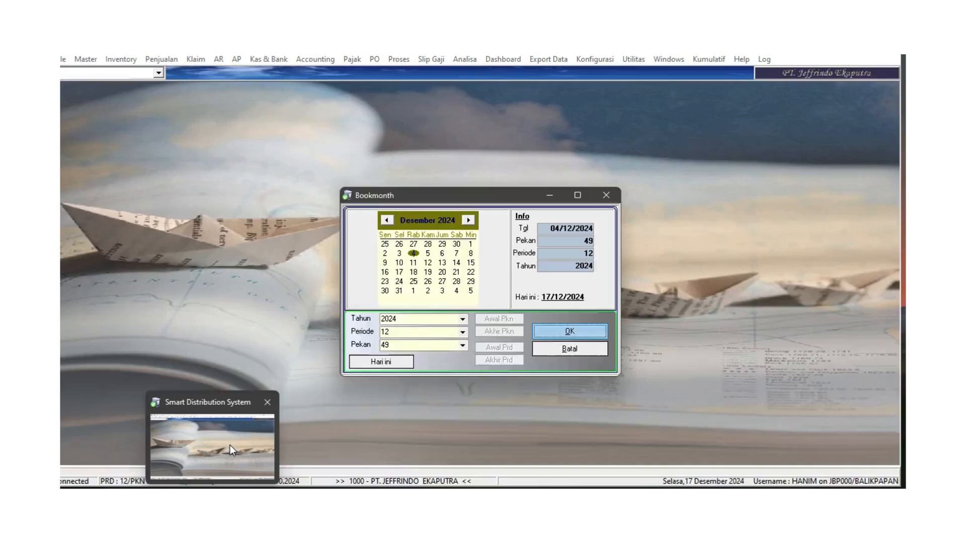
click(231, 446)
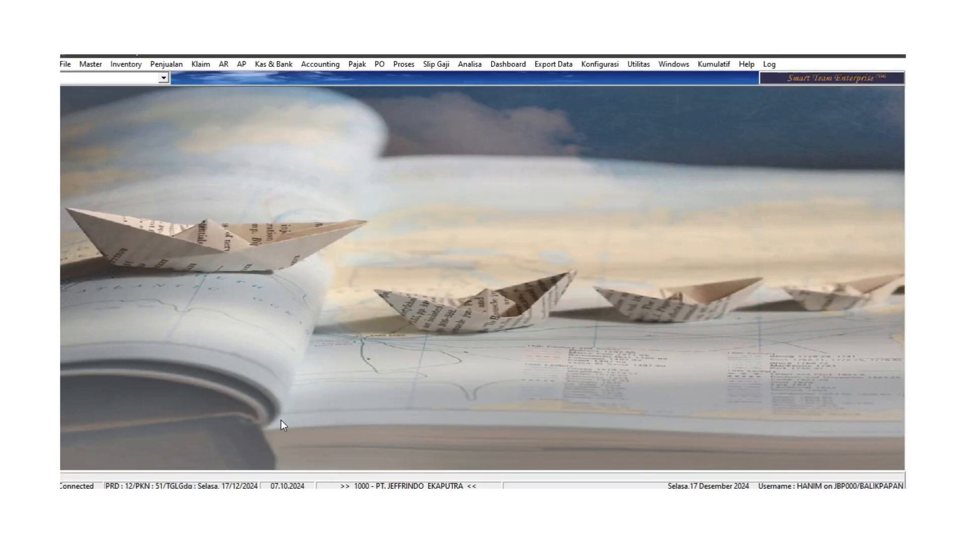
click(354, 67)
mouse_move(388, 92)
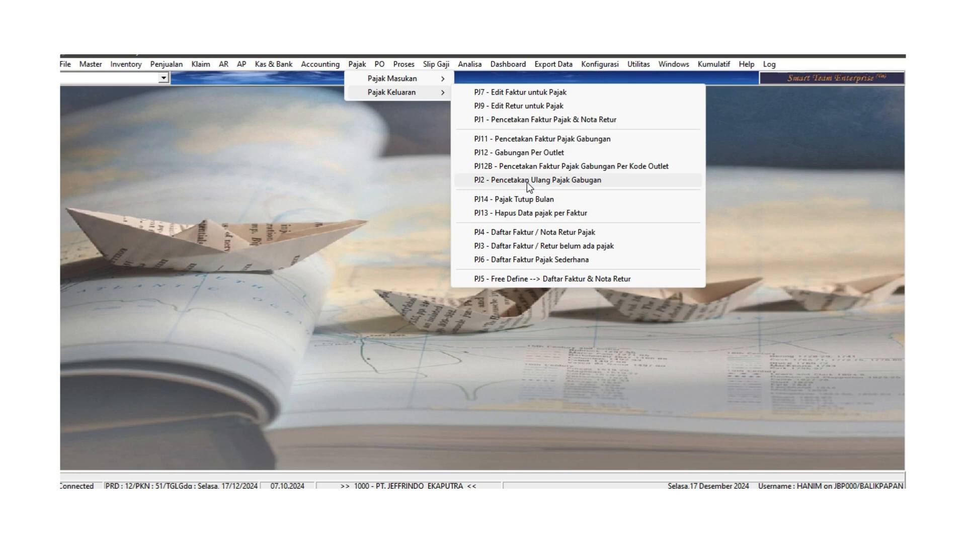
click(165, 65)
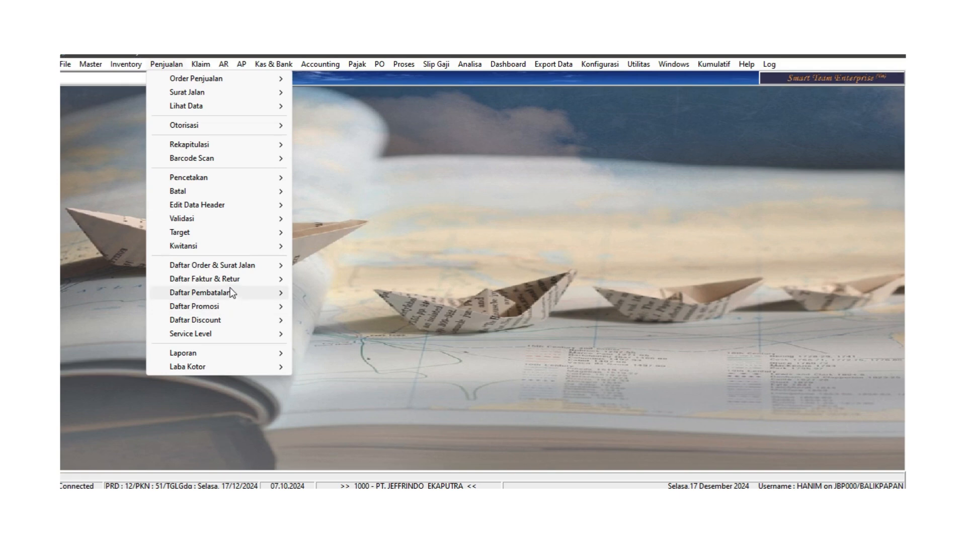
mouse_move(233, 280)
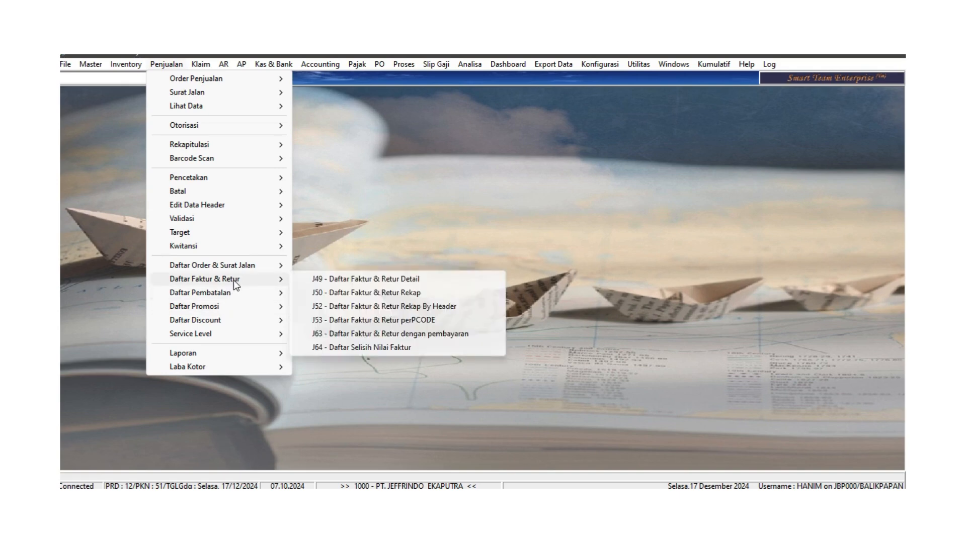
click(390, 280)
Step: Set the report's starting invoice date to 13/12/2024 and the type to Faktur, and export it to Excel with the default template
click(388, 233)
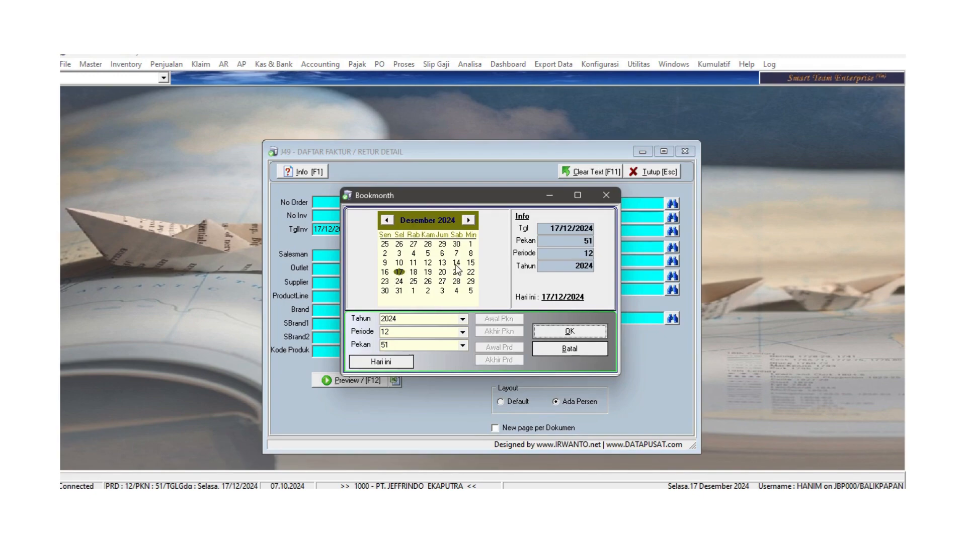
click(428, 263)
click(563, 332)
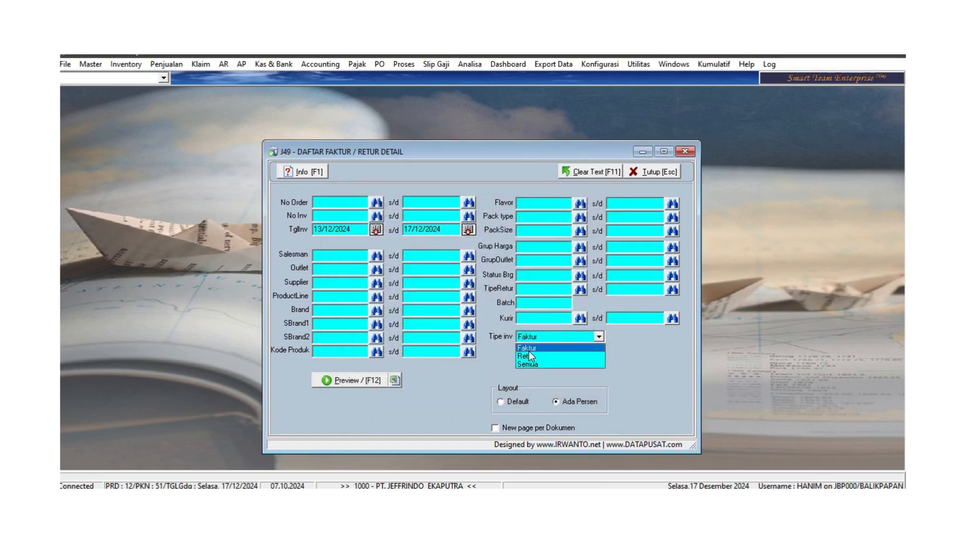
click(535, 348)
click(396, 380)
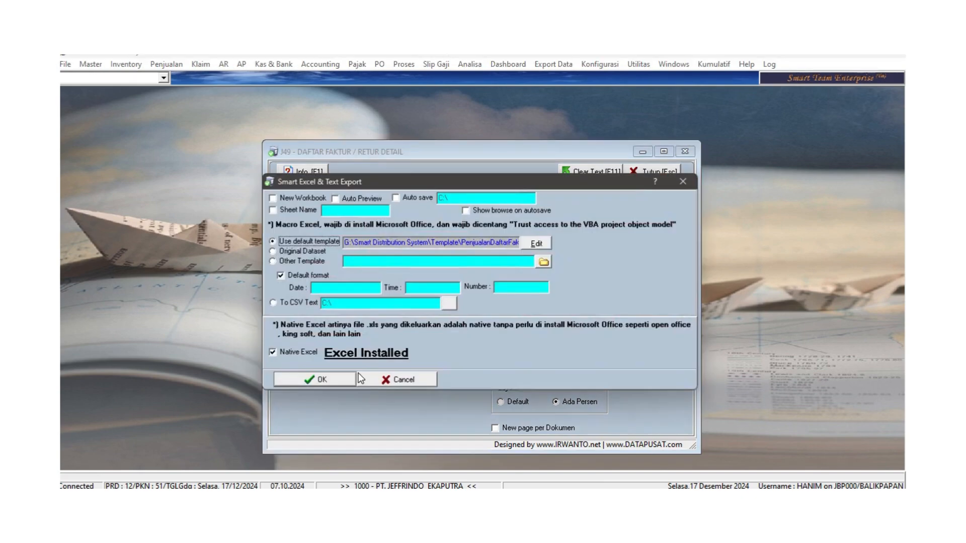
click(335, 386)
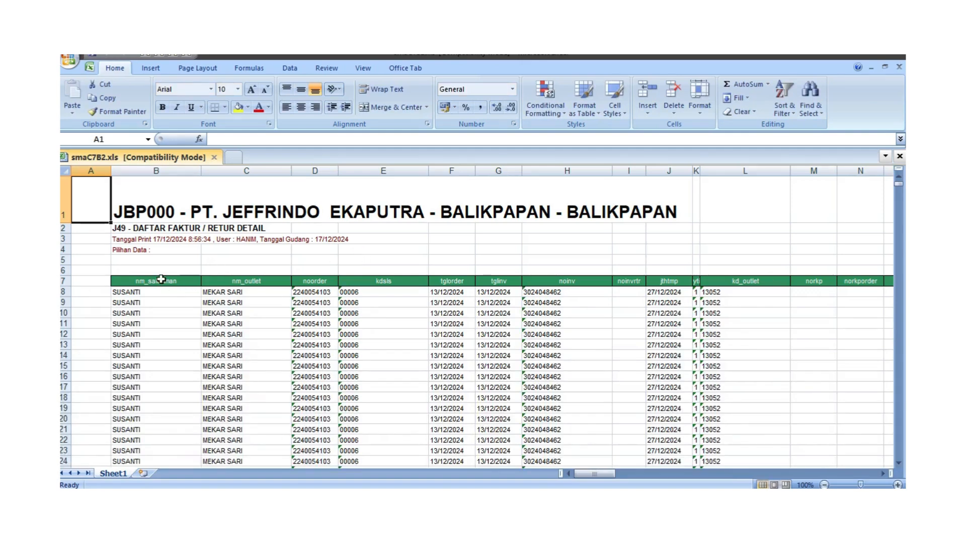
Step: Copy the entire exported invoice table, including its header row, starting from the nm_salesman header in B7
click(160, 280)
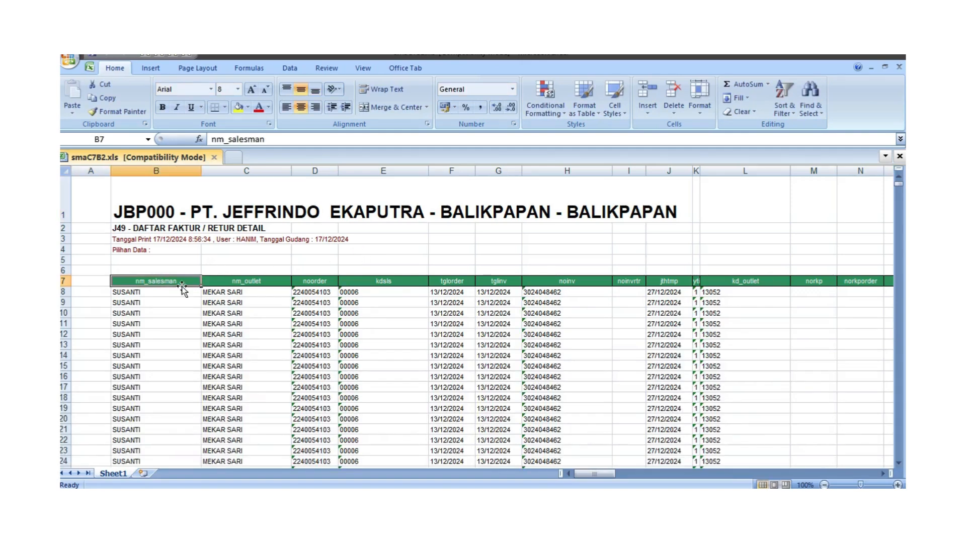
key(ctrl+shift+Right)
key(ctrl+shift+Down)
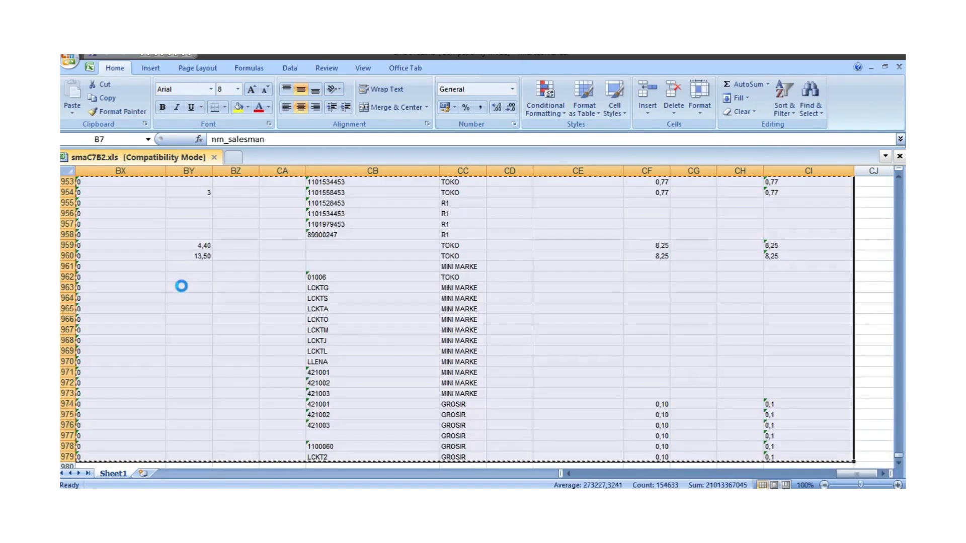
key(ctrl+c)
key(ctrl+Home)
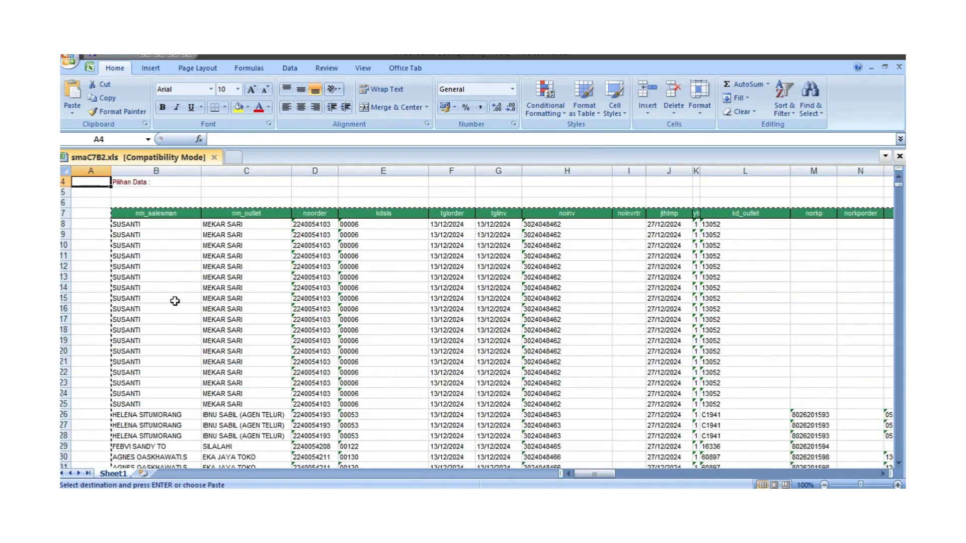
mouse_move(589, 475)
mouse_down()
mouse_move(731, 486)
mouse_move(581, 480)
mouse_up()
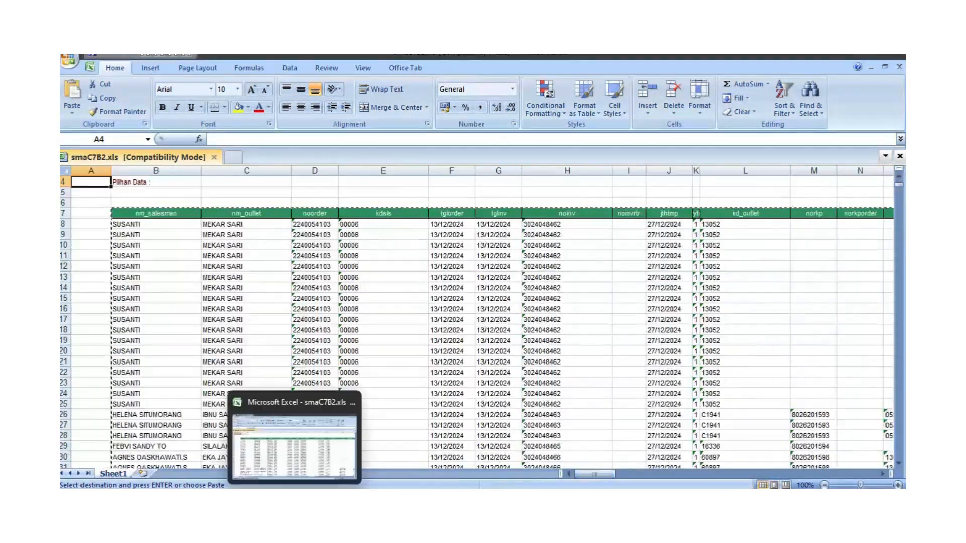
Step: Switch to the efaktur 2025 Access database and paste the copied records into the Rekap Detail (J49) table, then close the table
click(239, 498)
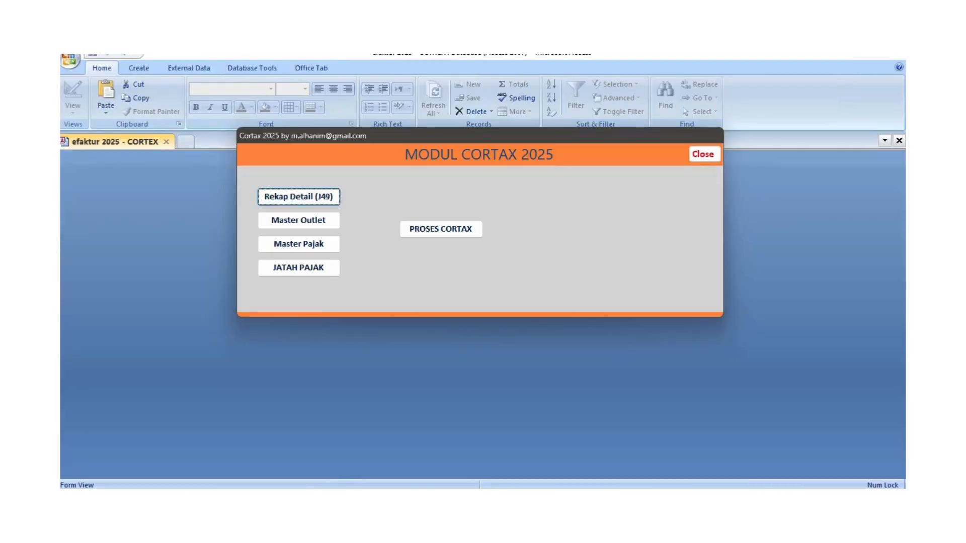
click(313, 198)
click(244, 145)
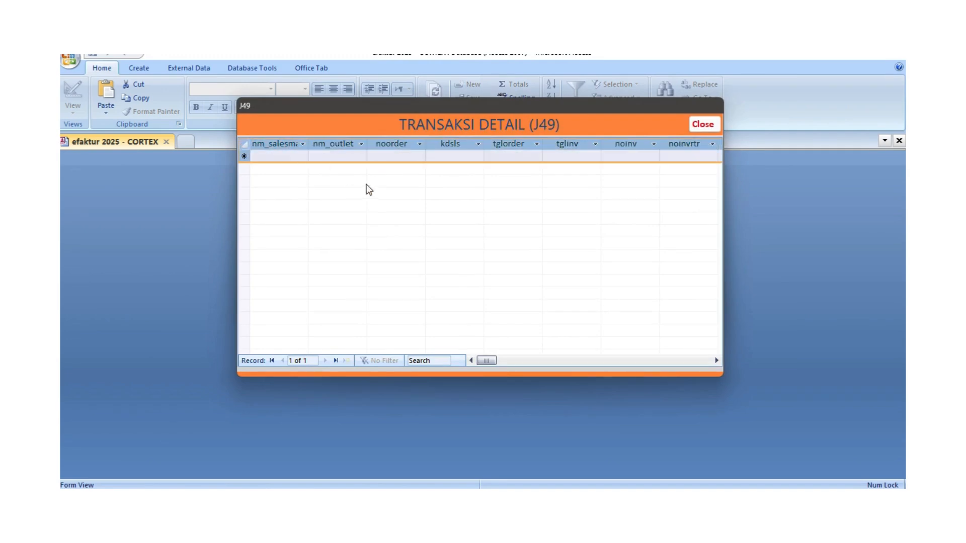
key(ctrl+v)
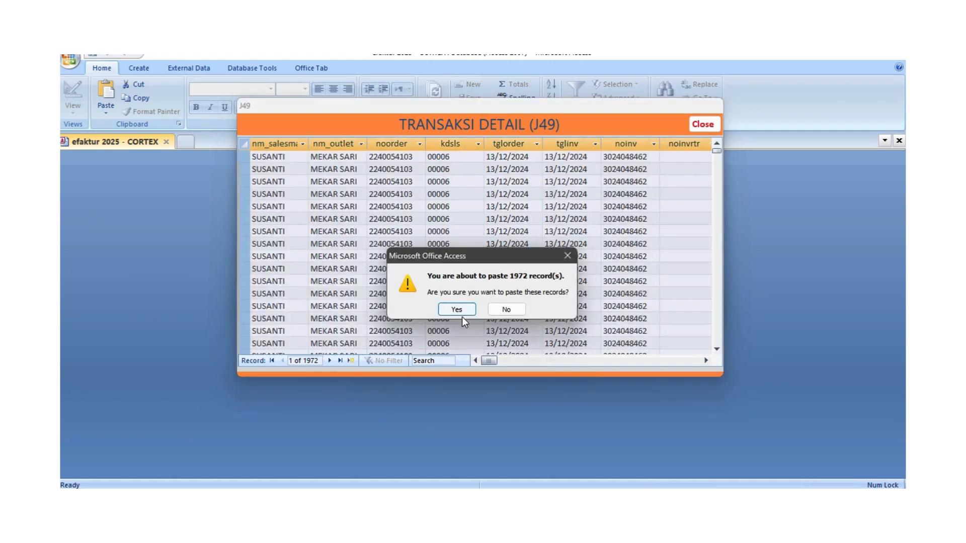
click(462, 314)
click(460, 319)
scroll(517, 198, down, 1)
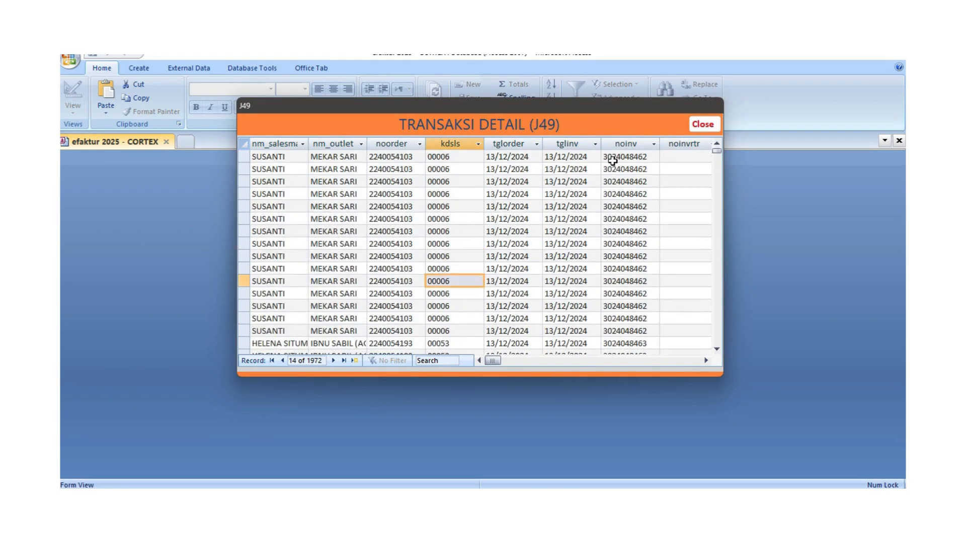
click(718, 125)
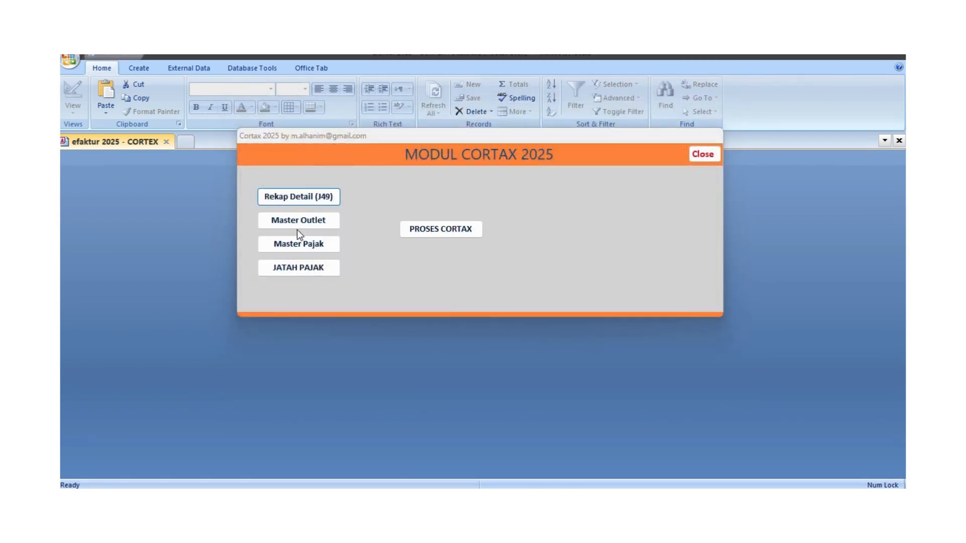
Step: Open the Master Outlet table, and close the J49 report in Smart Distribution System to look through its Master options
click(299, 221)
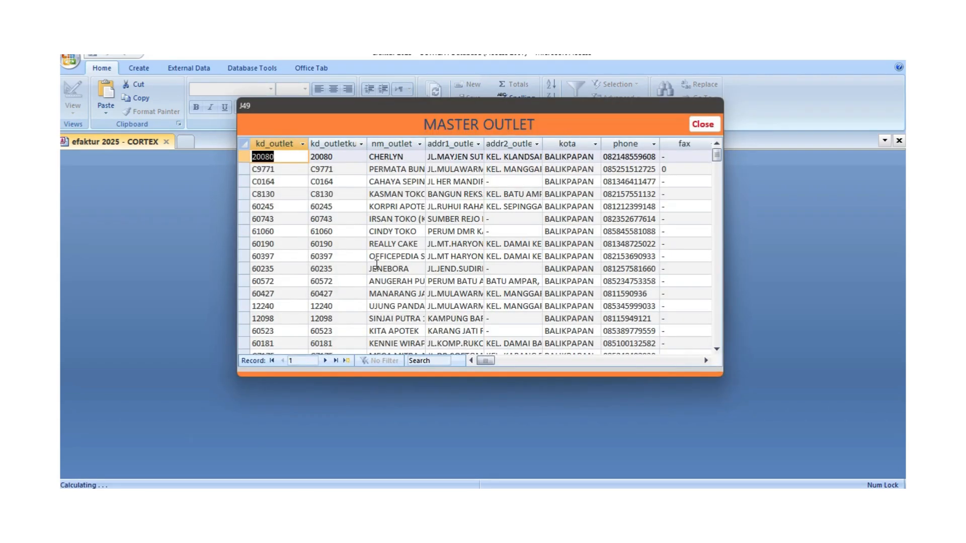
click(214, 497)
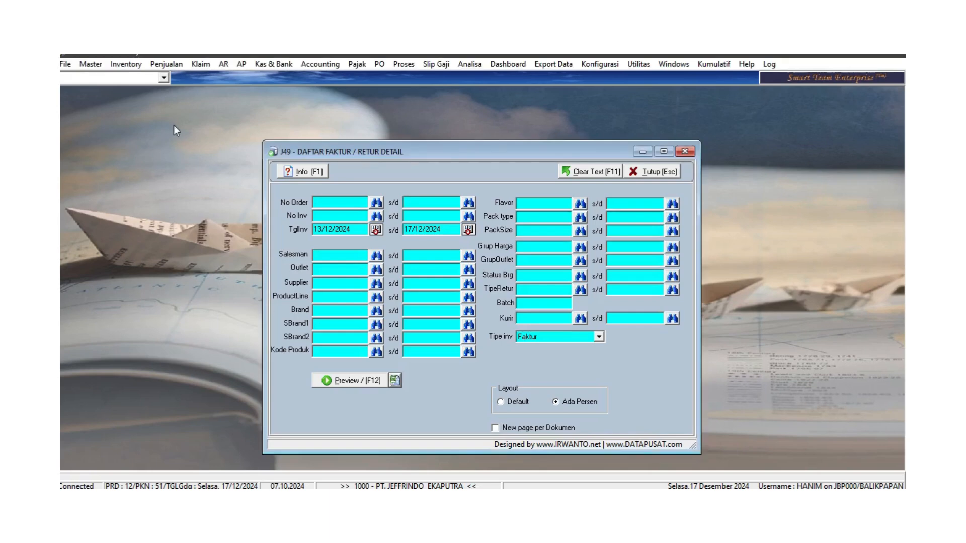
click(660, 172)
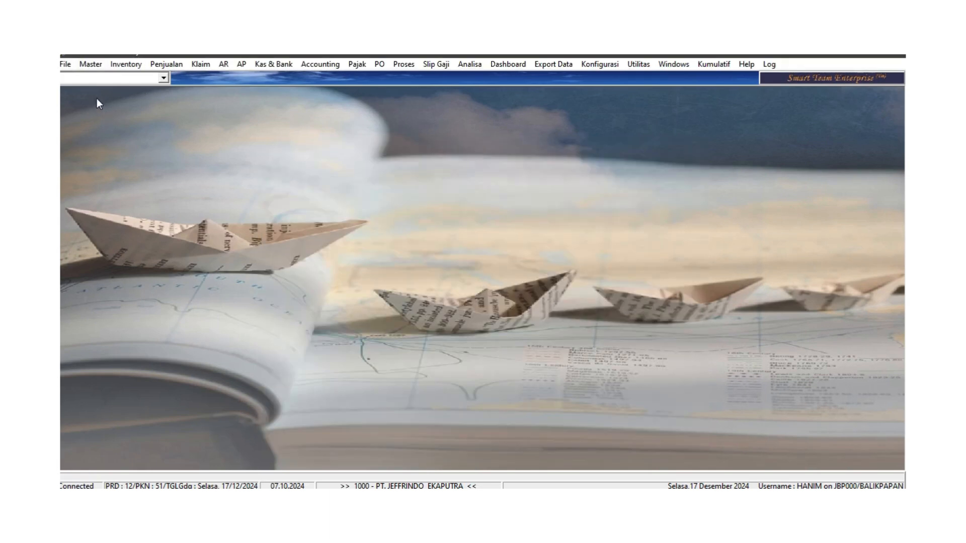
click(91, 65)
mouse_move(126, 228)
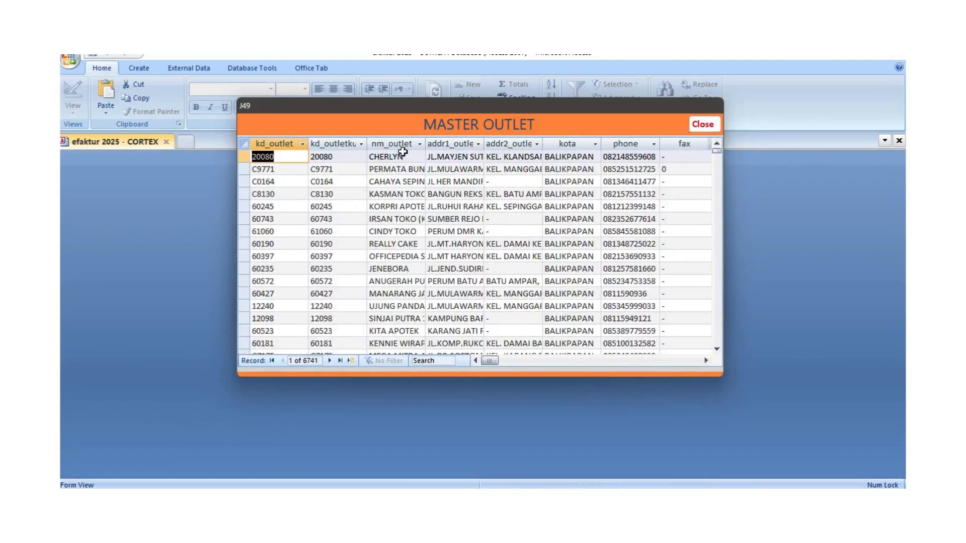
Step: Back in the Access database, examine the remaining columns of the Master Outlet table and close it
drag(490, 361, 531, 361)
click(703, 123)
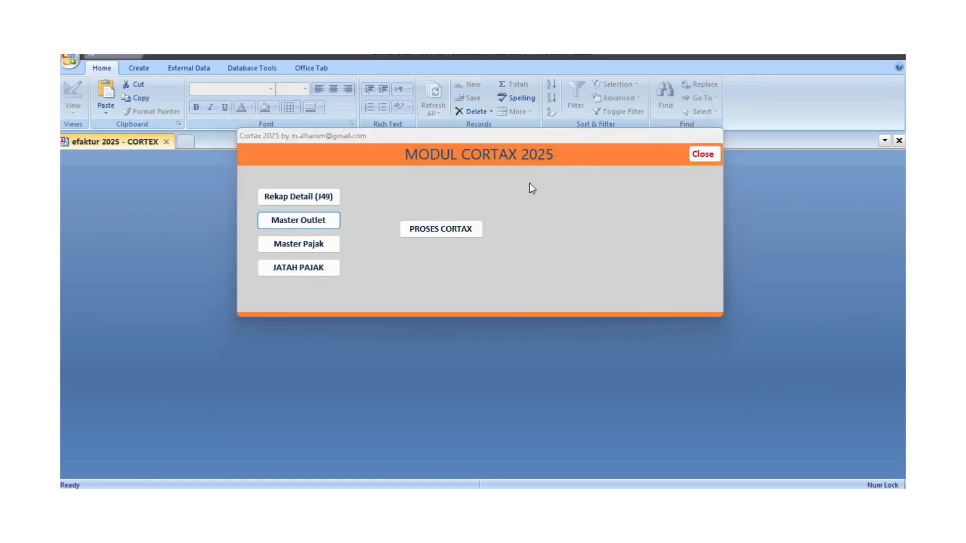
click(297, 224)
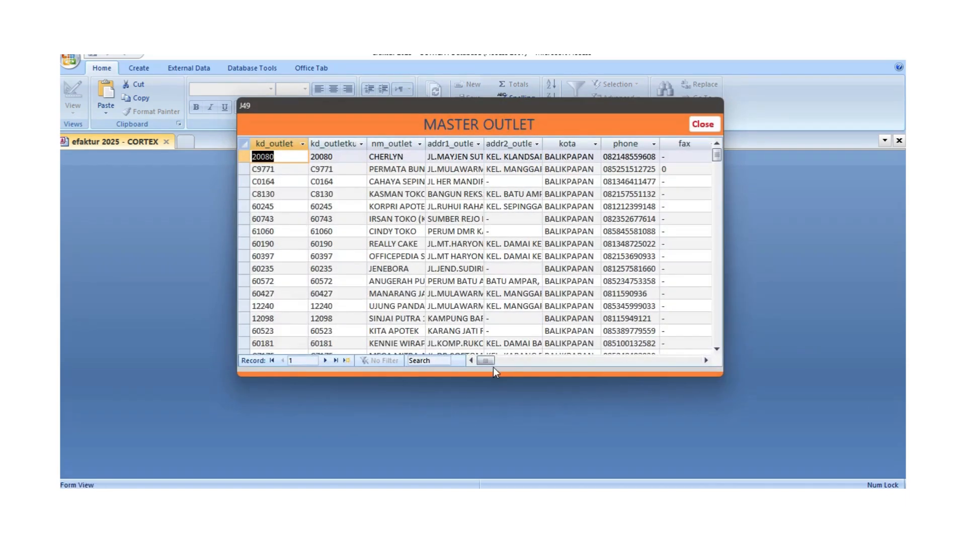
drag(486, 361, 621, 369)
click(703, 125)
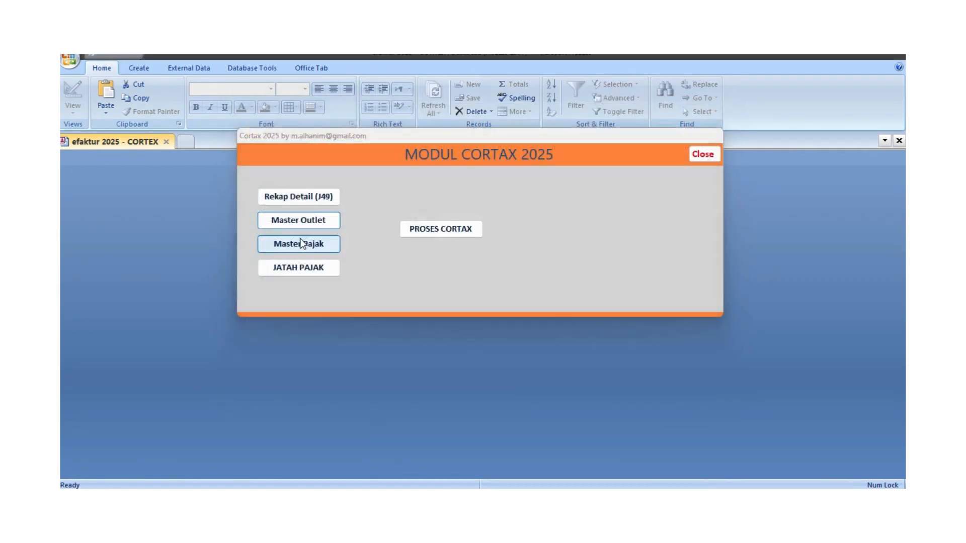
Step: Examine the fields of the Master Pajak and Jatah Pajak tables, closing each one after viewing
click(299, 246)
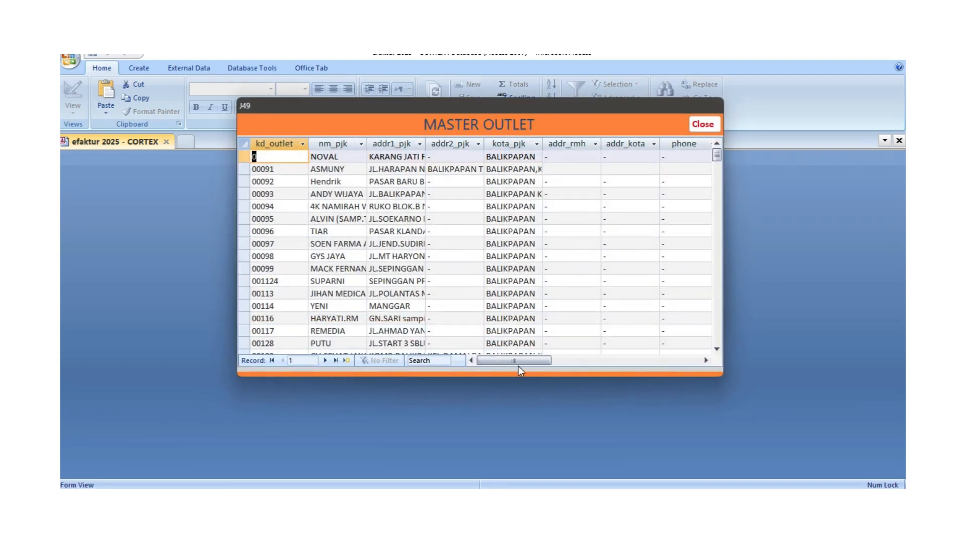
drag(518, 366, 478, 363)
click(703, 124)
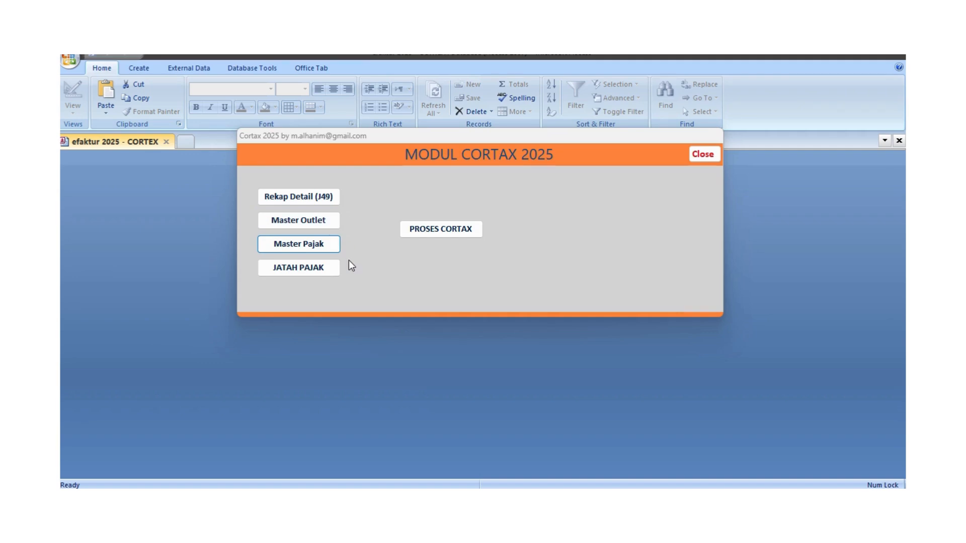
click(303, 269)
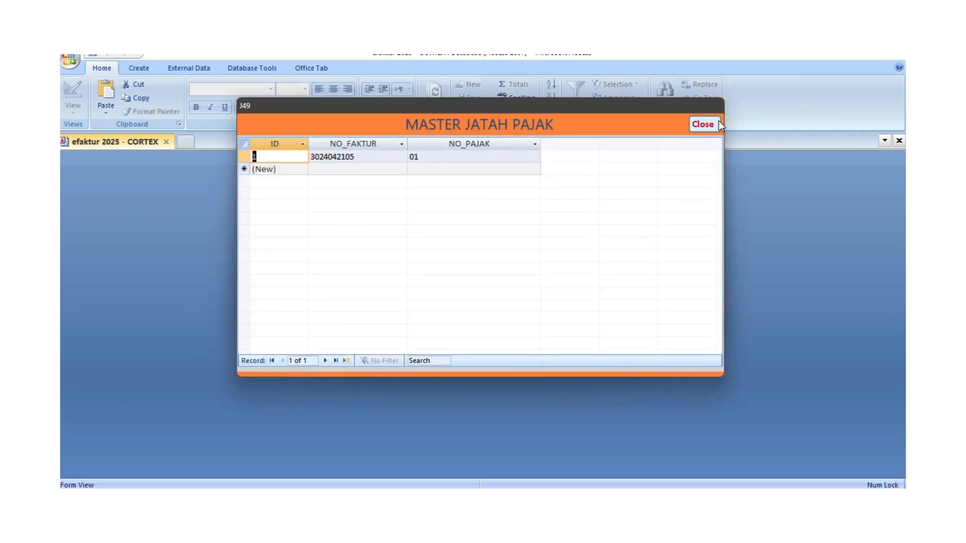
click(703, 124)
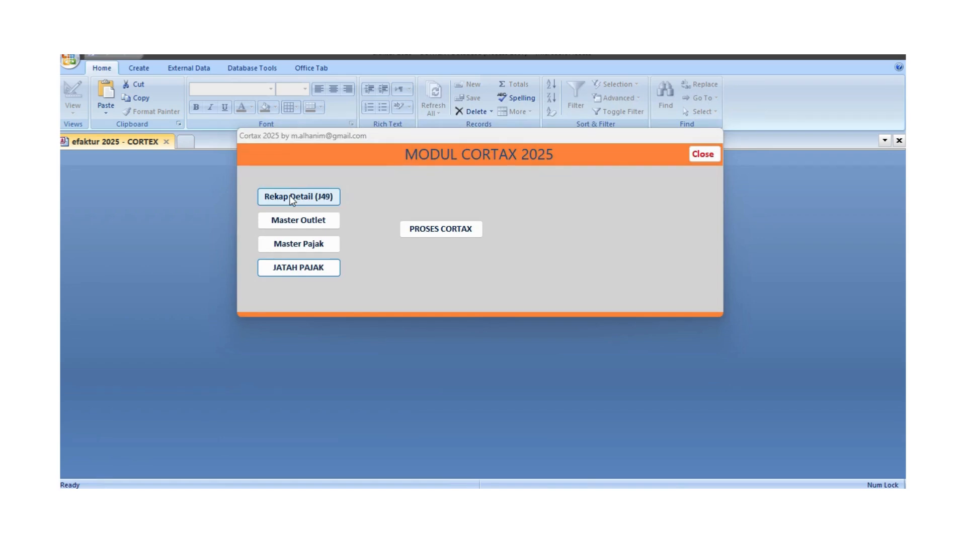
Step: Copy the first record's invoice number from the noinv column of the Rekap Detail (J49) table and close the table
click(291, 199)
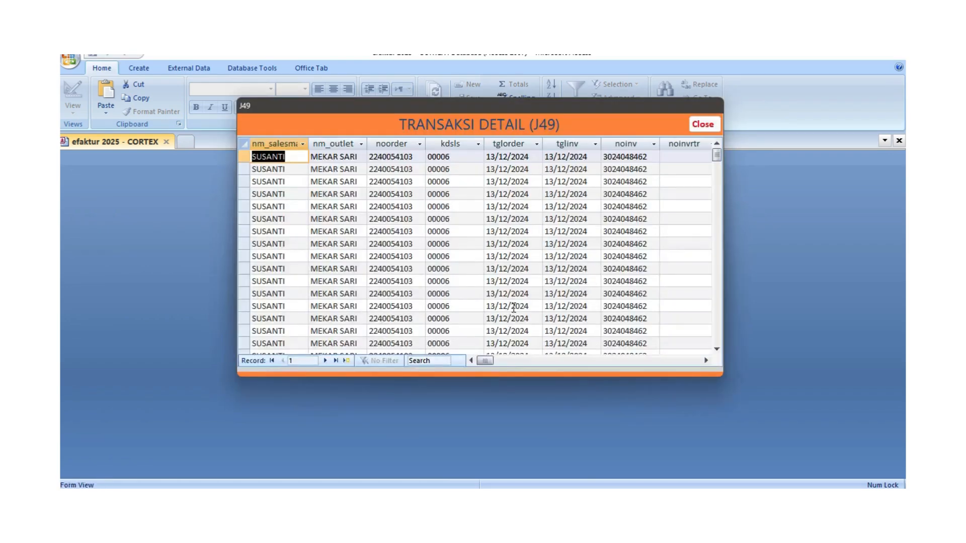
mouse_move(484, 361)
mouse_down()
mouse_move(497, 361)
mouse_move(486, 360)
mouse_up()
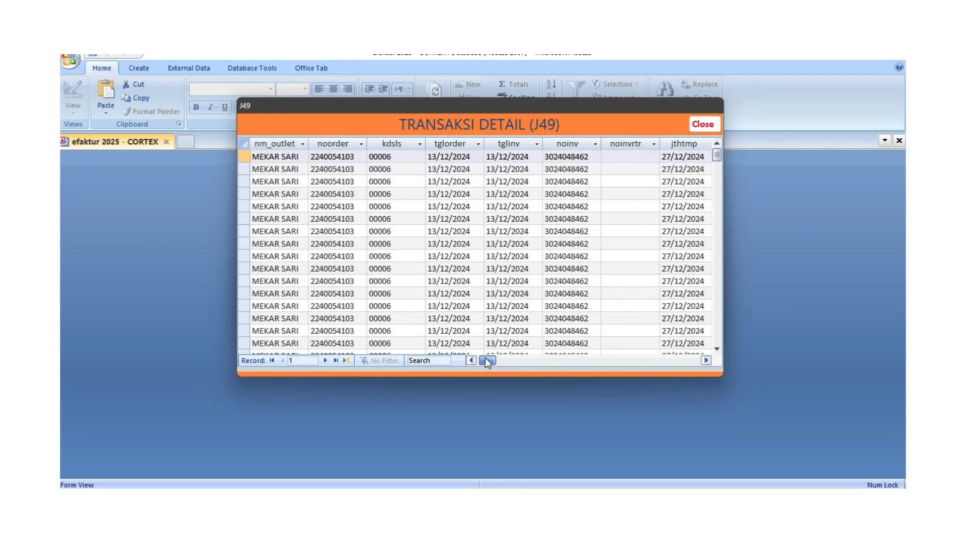
click(566, 156)
key(ctrl+c)
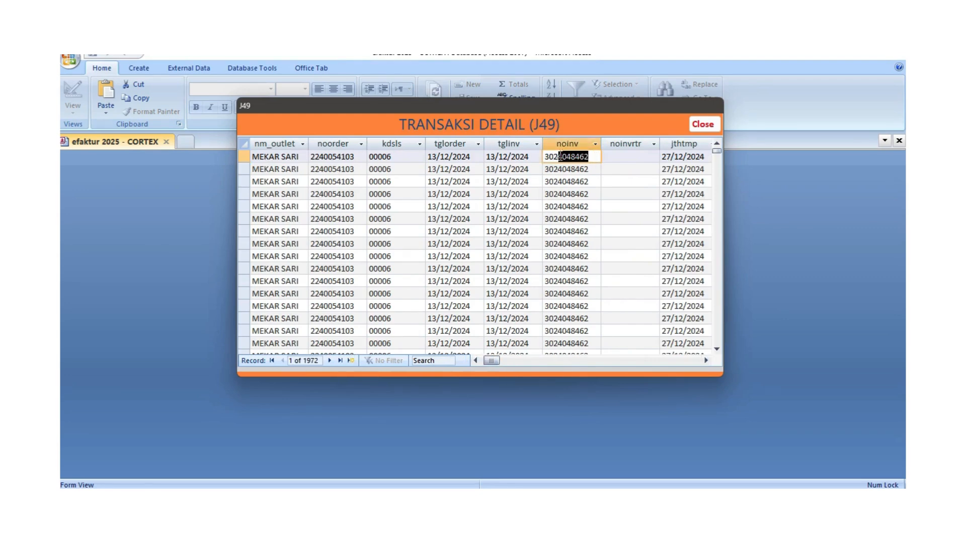
click(703, 124)
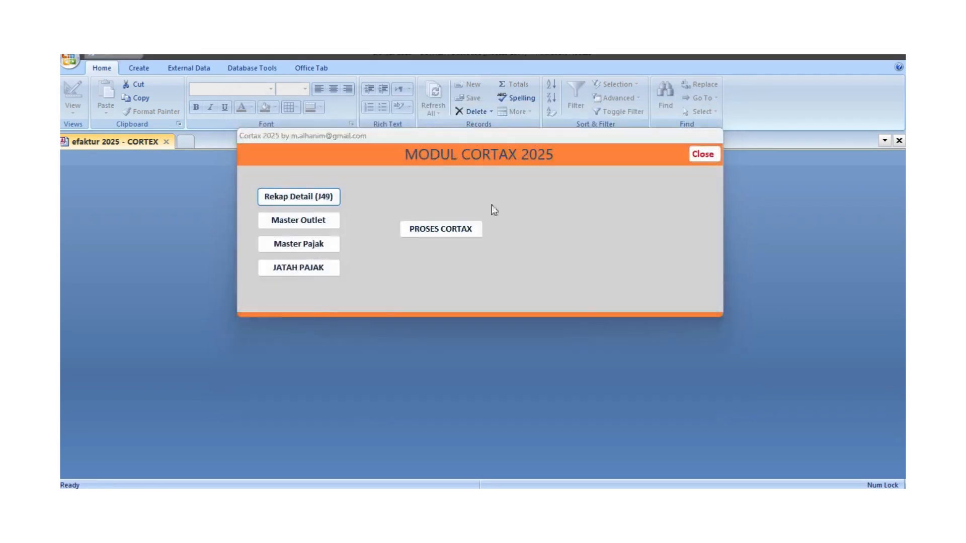
Step: Replace the NO_FAKTUR value of record 1 in the Jatah Pajak table with the copied invoice number
click(299, 270)
double_click(365, 157)
key(ctrl+v)
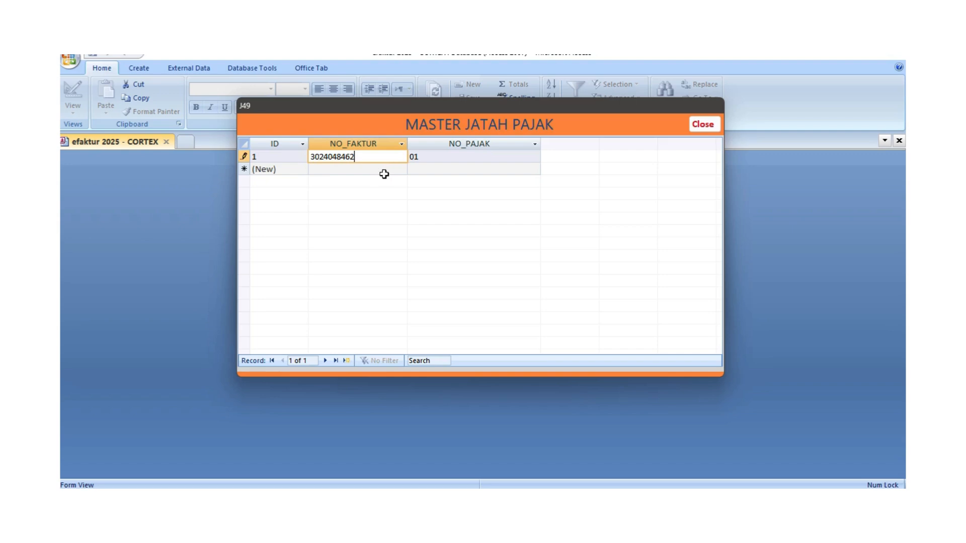
Step: Close the Jatah Pajak table and copy the noinv value of an EKA JAYA TOKO row in Rekap Detail (J49)
click(376, 173)
click(701, 126)
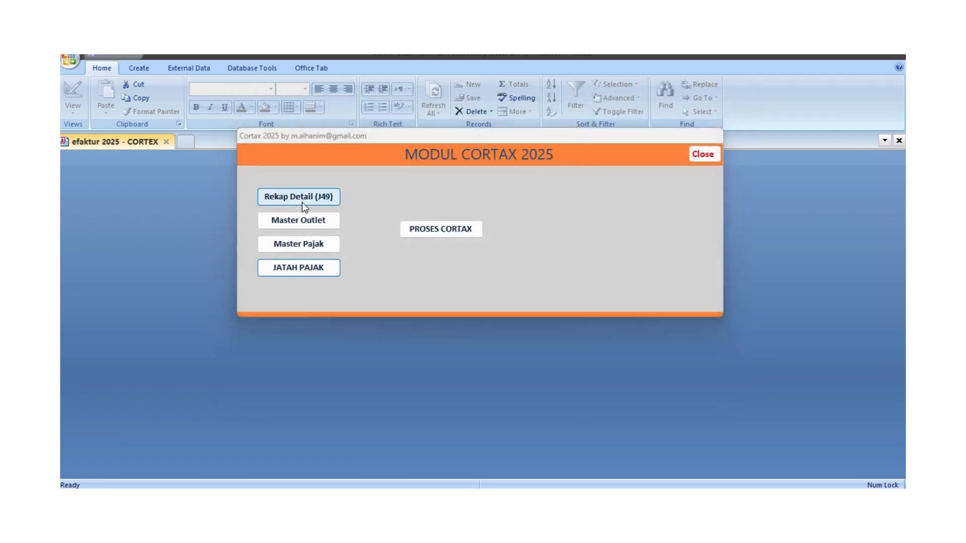
click(287, 188)
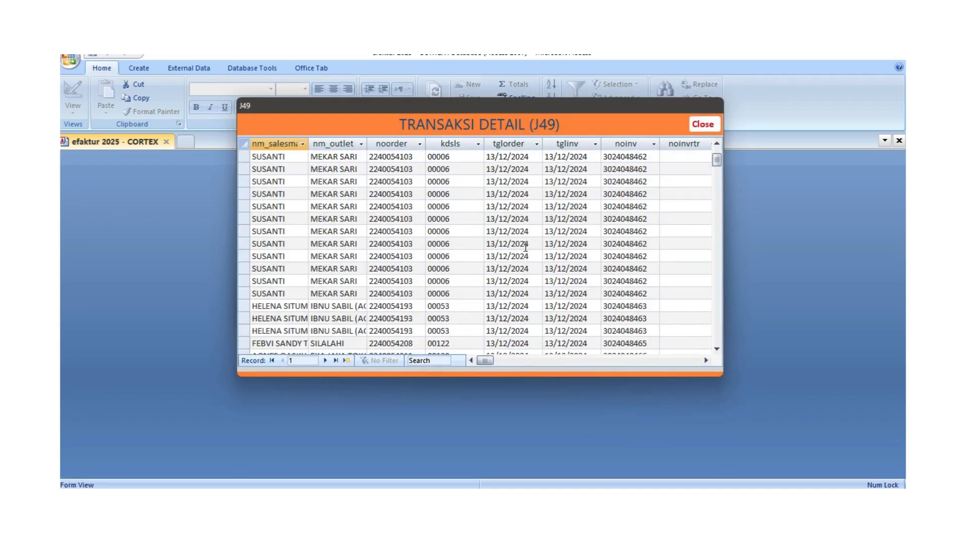
scroll(501, 243, down, 4)
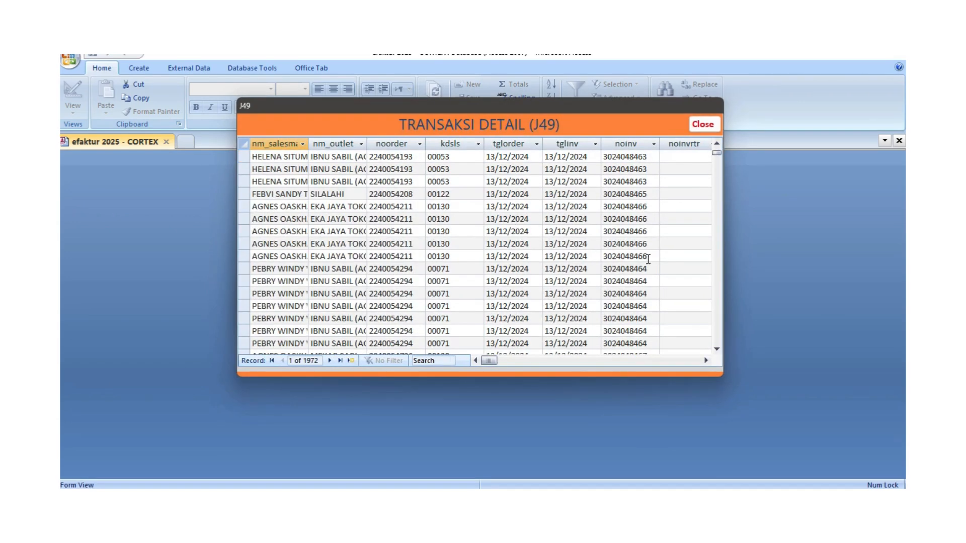
click(605, 232)
key(ctrl+c)
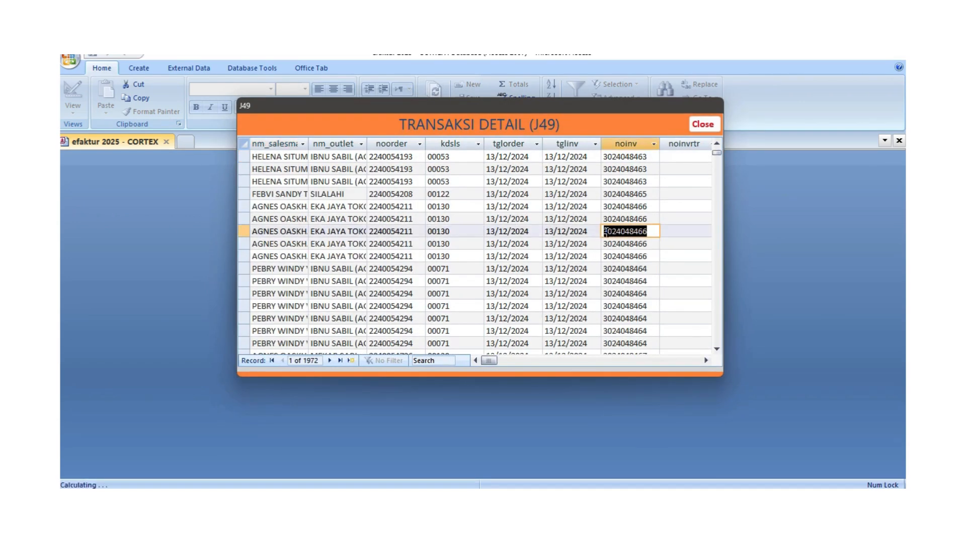
click(702, 125)
Step: Add record 2 to the Jatah Pajak table with the copied invoice number as NO_FAKTUR and 01 as NO_PAJAK
click(301, 271)
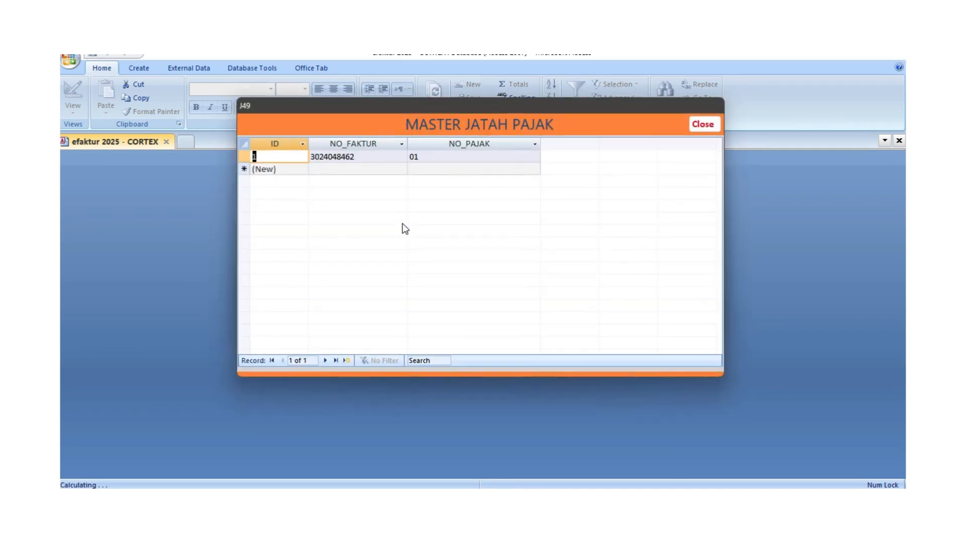
click(338, 169)
key(ctrl+v)
click(432, 171)
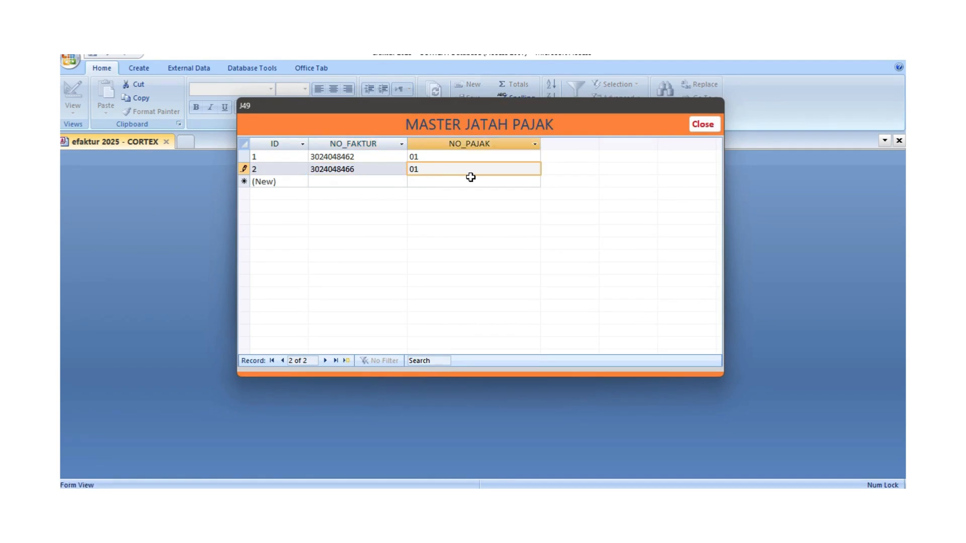
Step: Compare the NO_PAJAK values of records 1 and 2 in the Jatah Pajak table, and close it
click(438, 158)
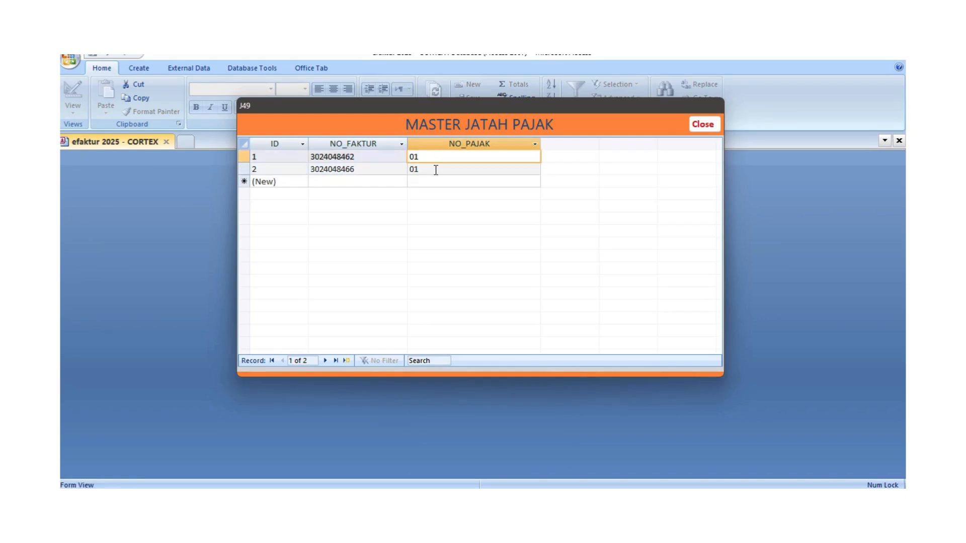
click(436, 170)
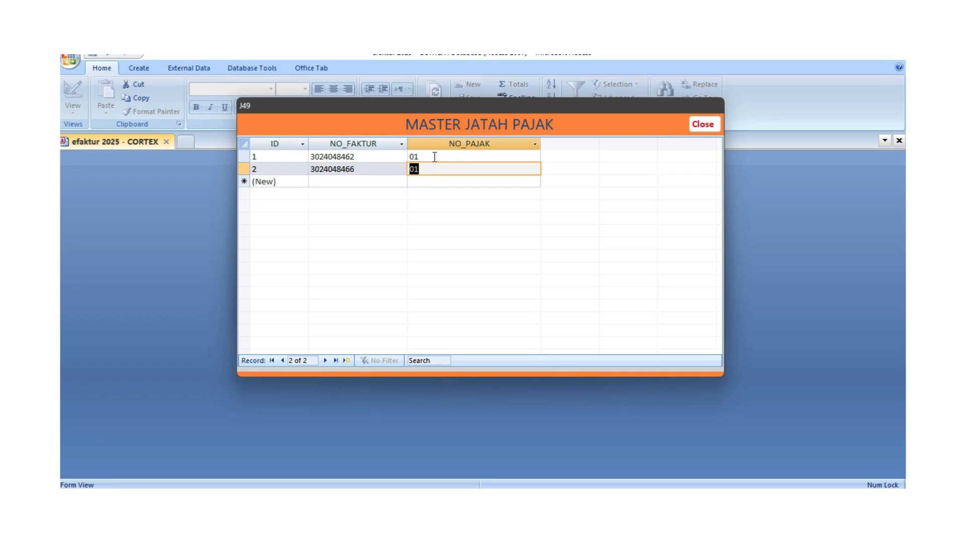
click(435, 157)
click(436, 170)
click(435, 158)
click(435, 171)
click(437, 157)
click(433, 171)
click(428, 157)
click(428, 171)
click(703, 125)
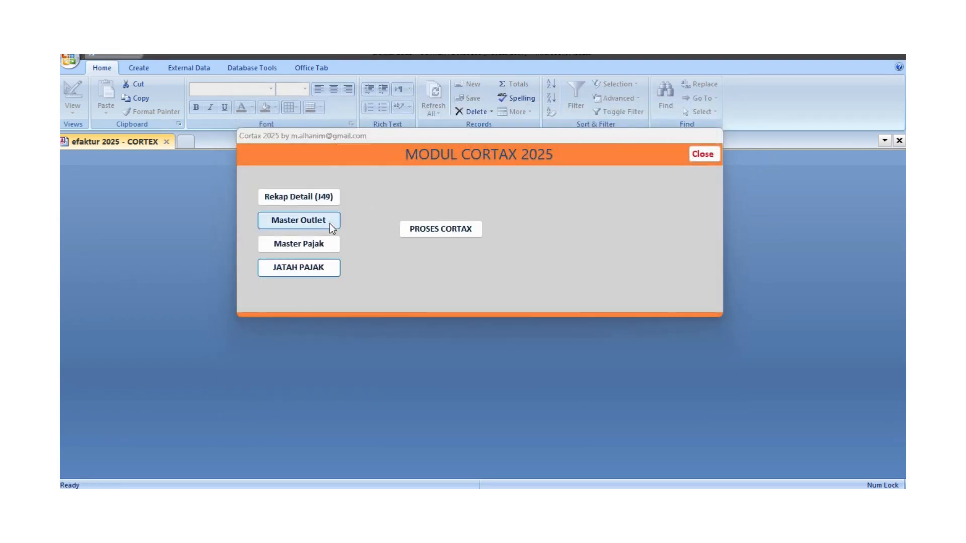
Step: Copy the noinv value of a MEKAR SARI row with kdsls 00130 in Rekap Detail (J49), and close the table
click(296, 197)
scroll(592, 222, down, 10)
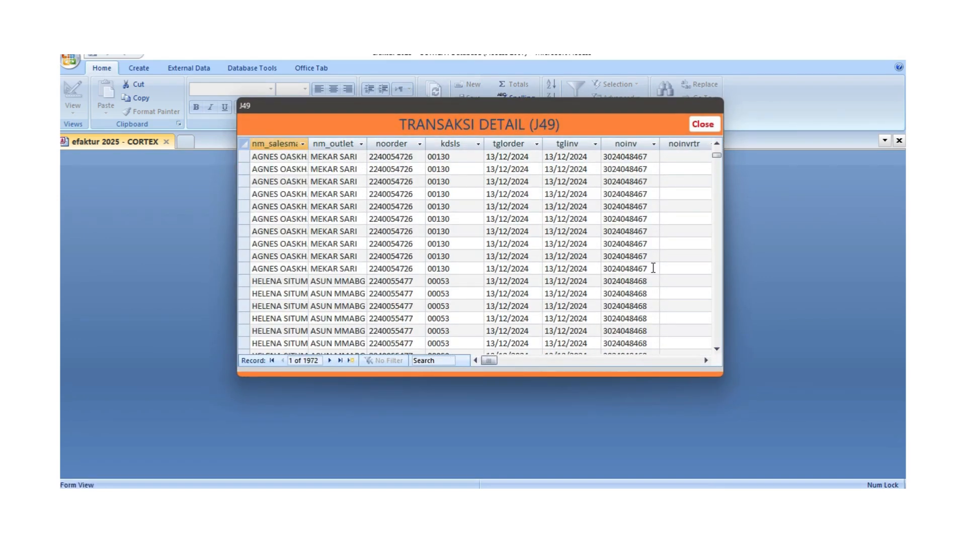
click(652, 269)
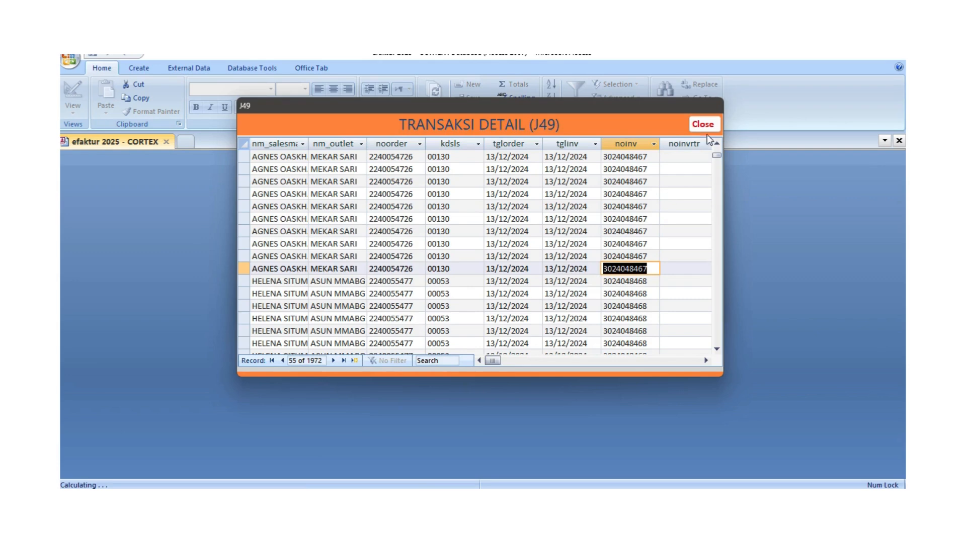
click(703, 124)
Step: Add record 3 to the Jatah Pajak table with the copied invoice number and NO_PAJAK 01, and close the table
click(295, 272)
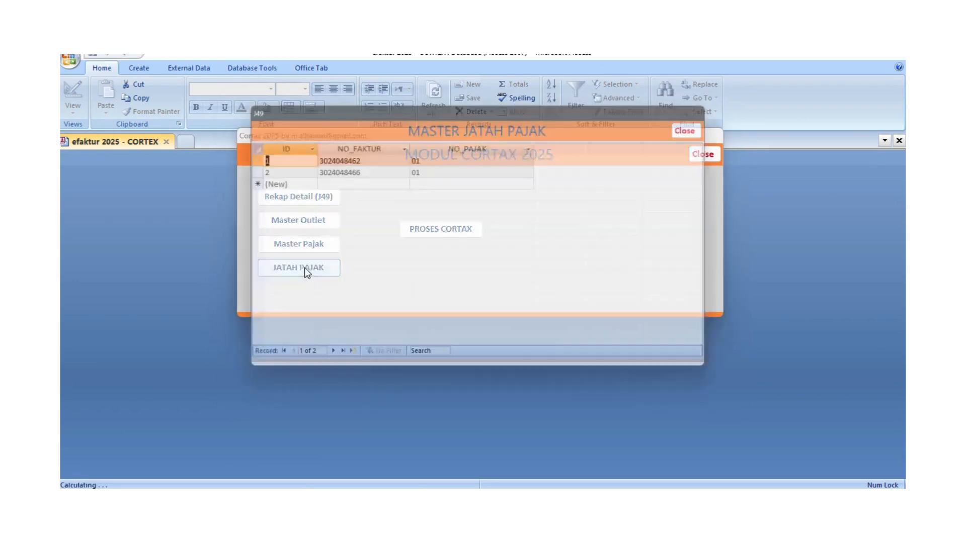
click(332, 182)
key(ctrl+v)
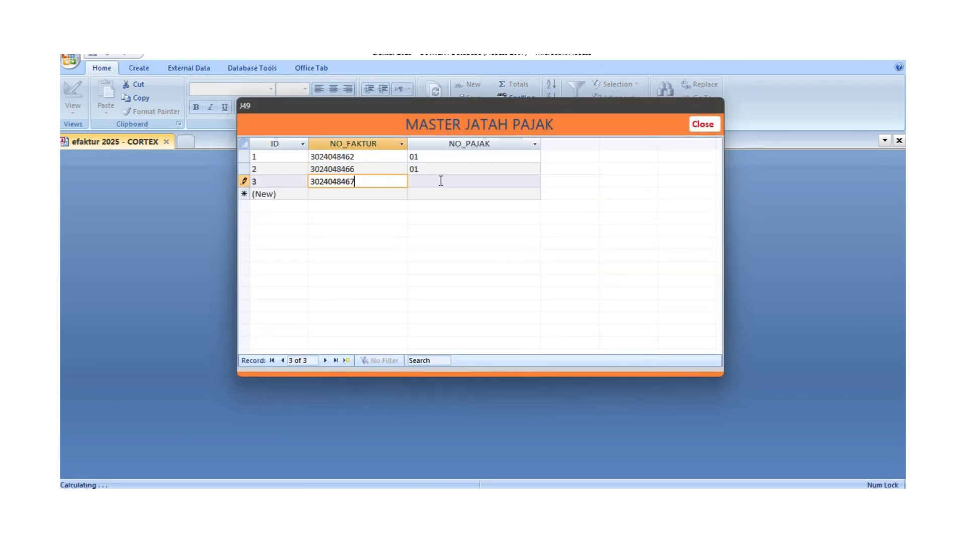
click(453, 182)
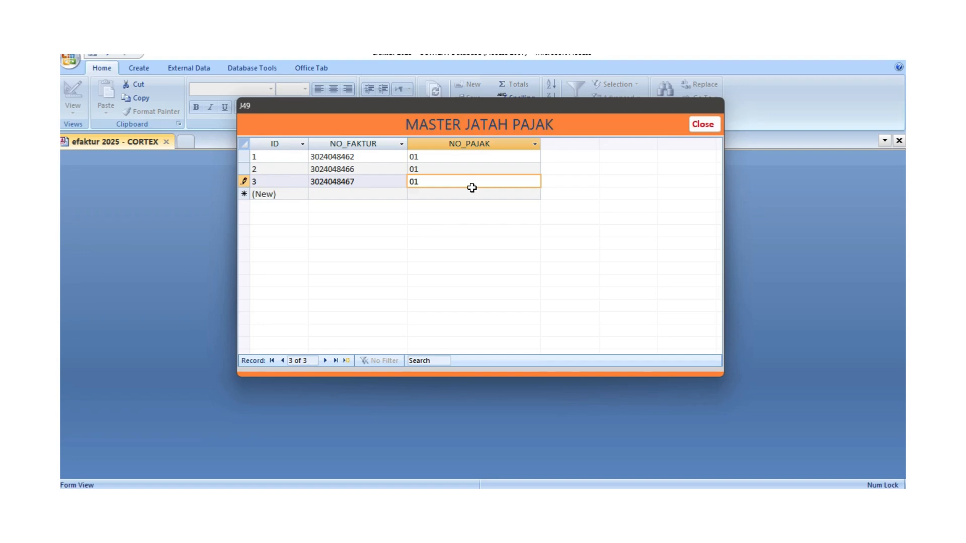
click(471, 167)
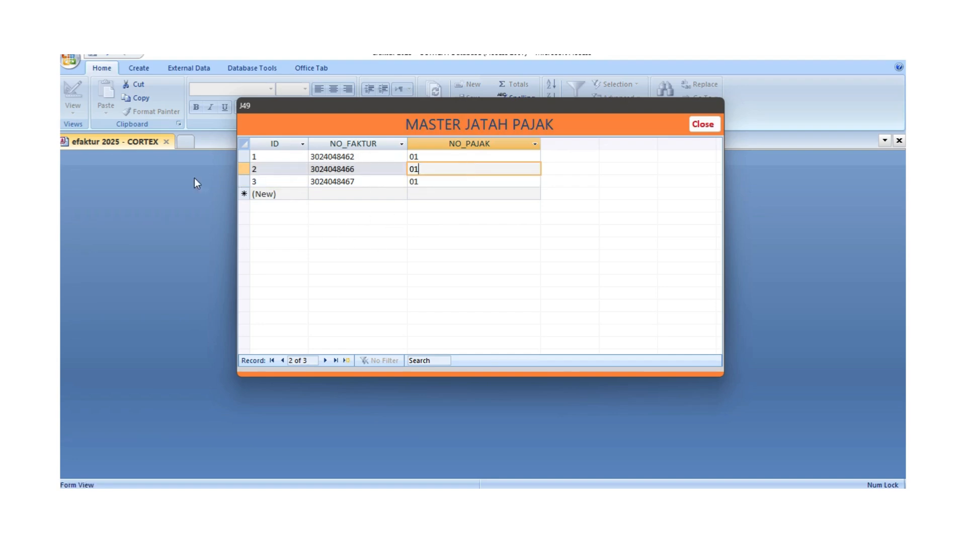
click(705, 127)
Step: Review the Rekap Detail (J49) table and the ktpsim column of the Master Outlet table, closing each one
click(282, 197)
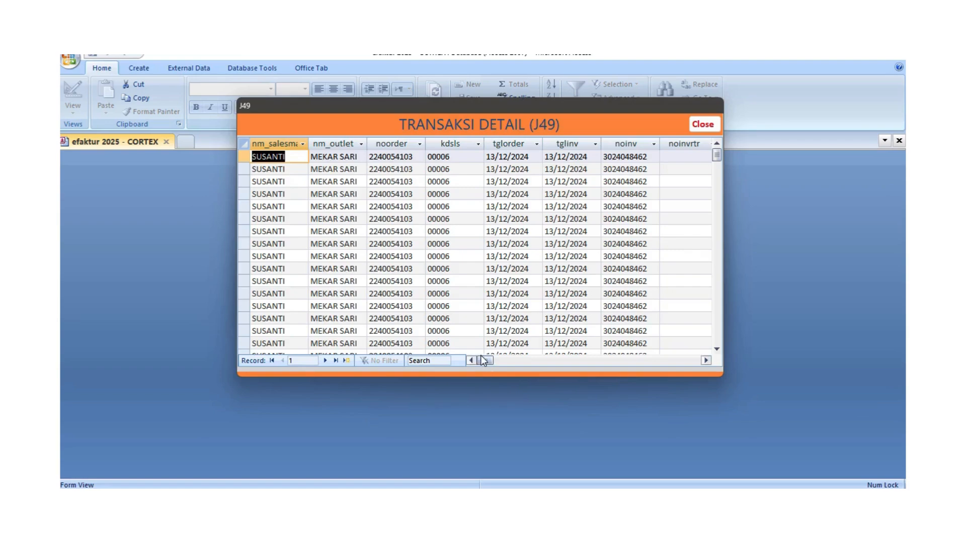
drag(485, 360, 610, 215)
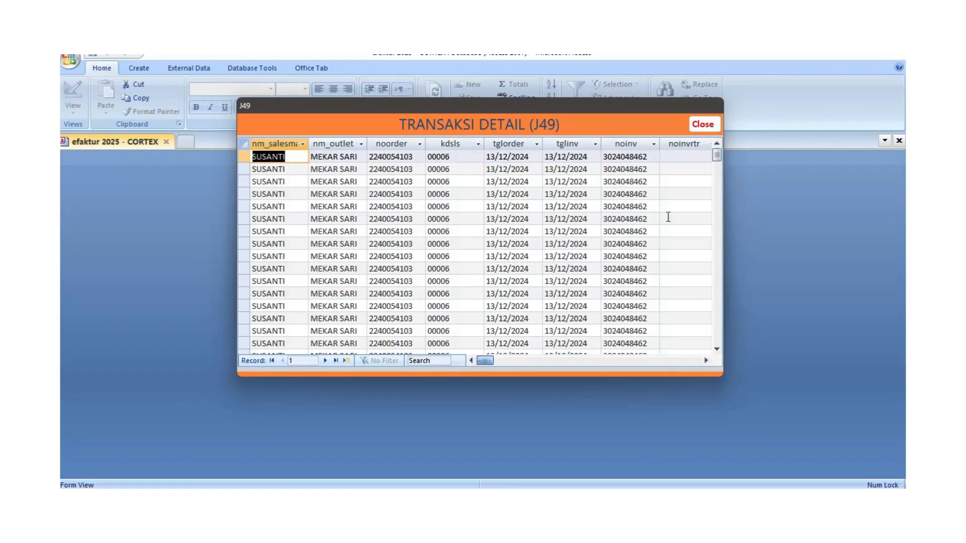
click(702, 124)
click(295, 222)
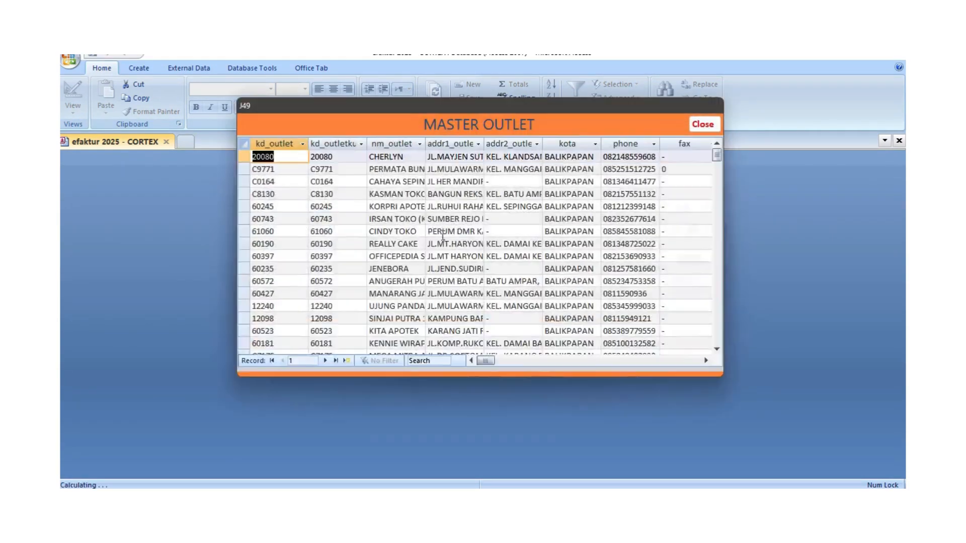
drag(487, 364, 646, 382)
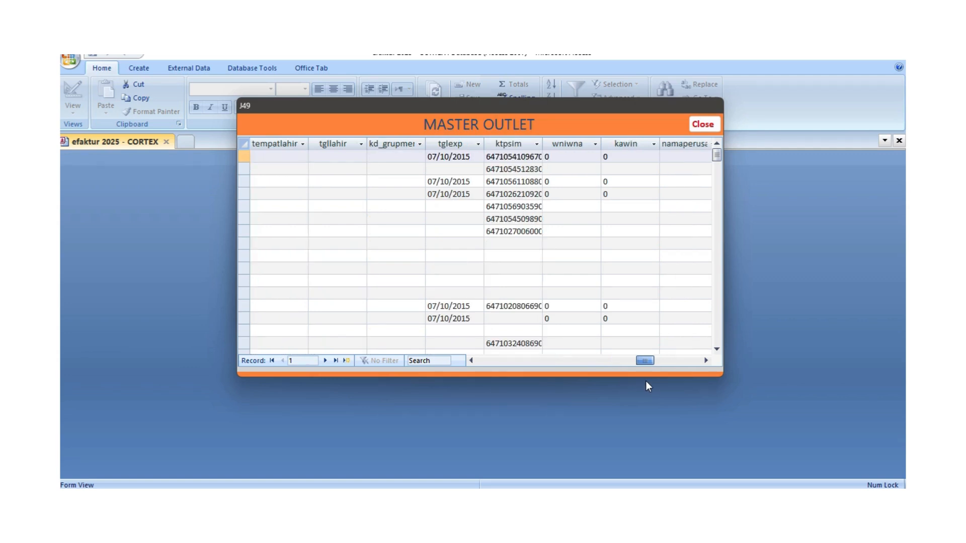
click(514, 145)
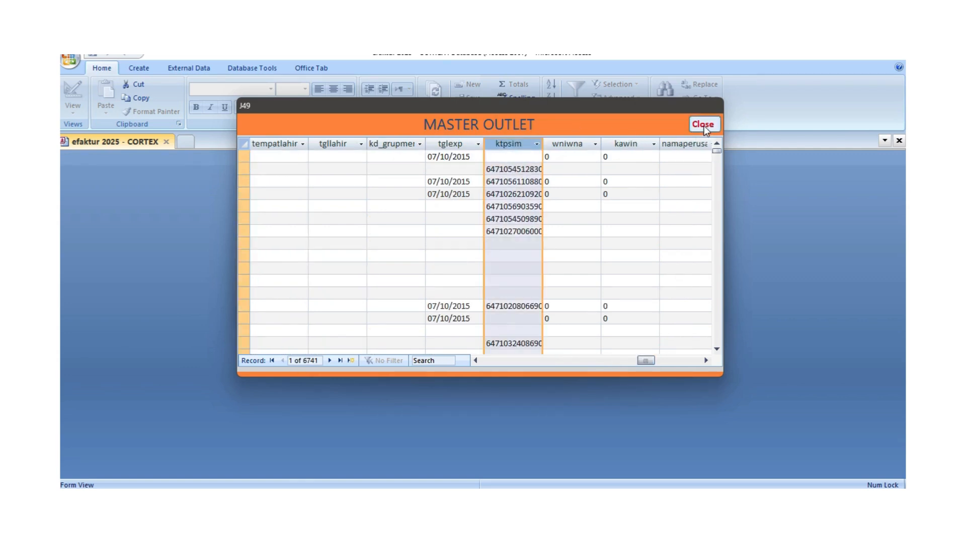
click(703, 125)
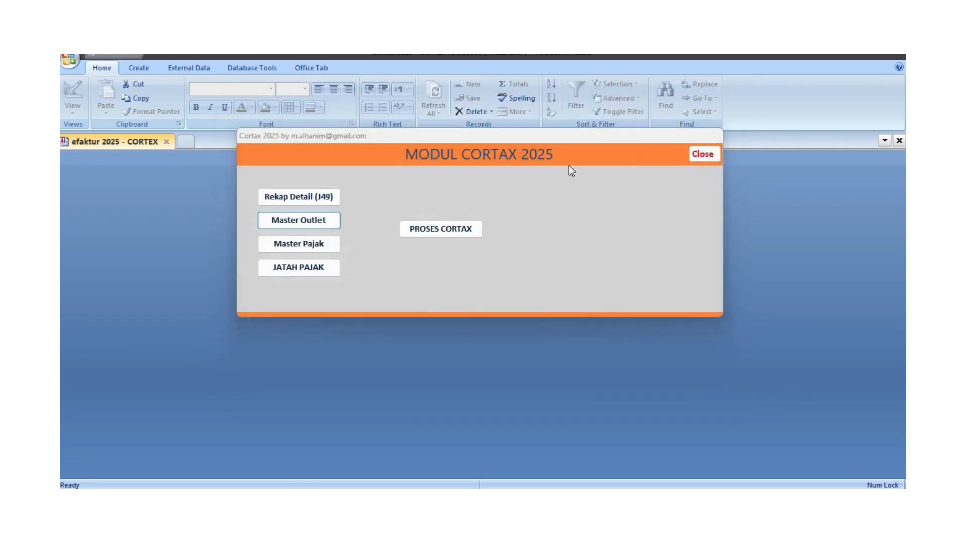
Step: Review the Master Pajak table and the completed Jatah Pajak records, closing each table after viewing
click(298, 243)
drag(528, 364, 726, 102)
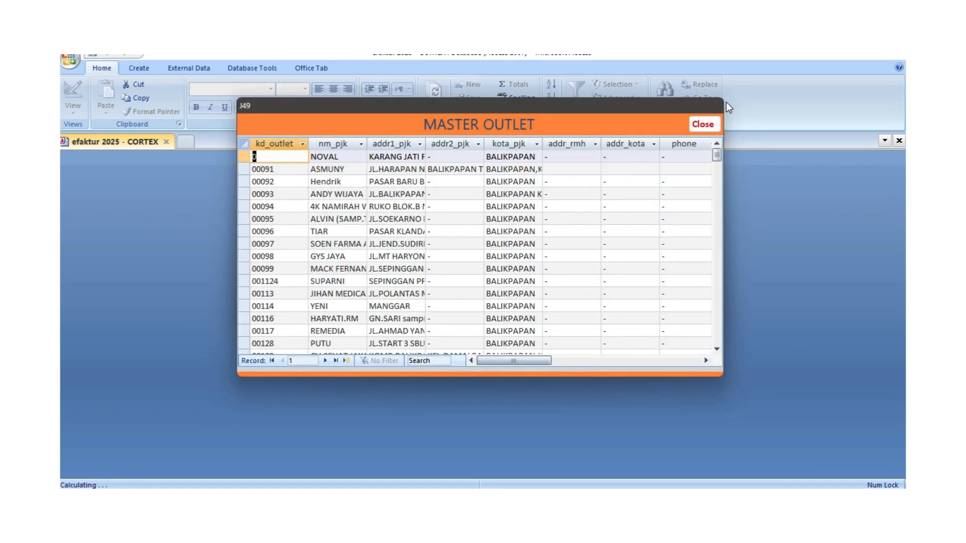
click(705, 126)
click(302, 272)
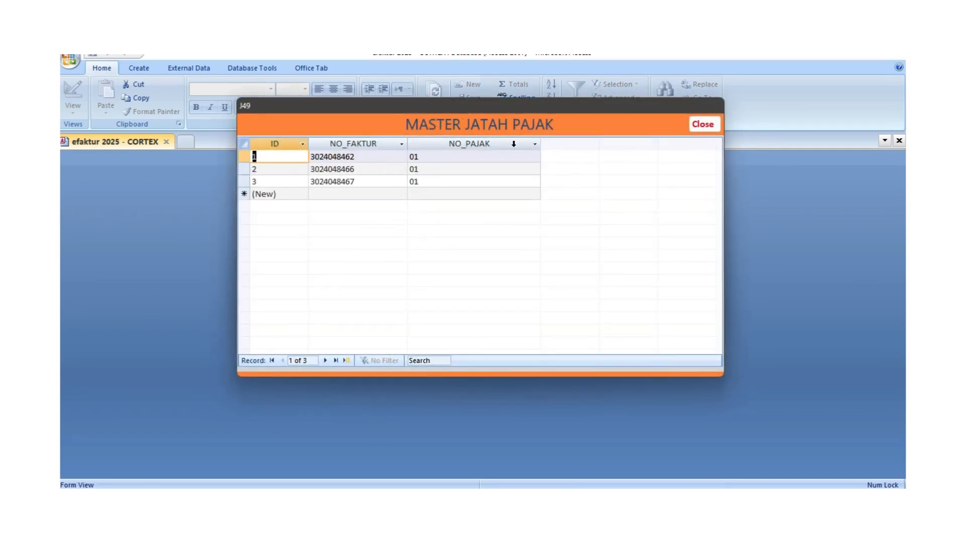
click(718, 127)
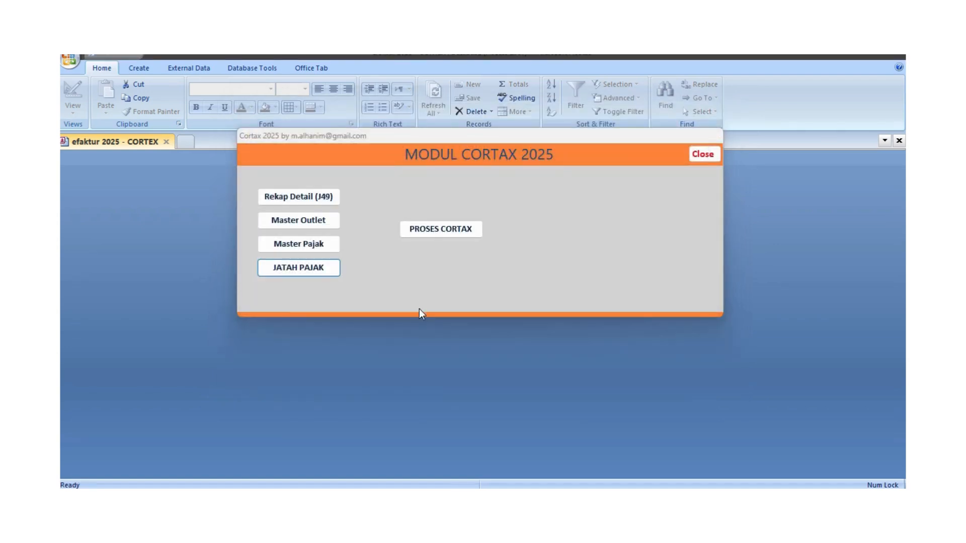
Step: Run the Cortax process, end the run-time error dialog, and switch to the generated Book1 workbook in Excel
click(442, 230)
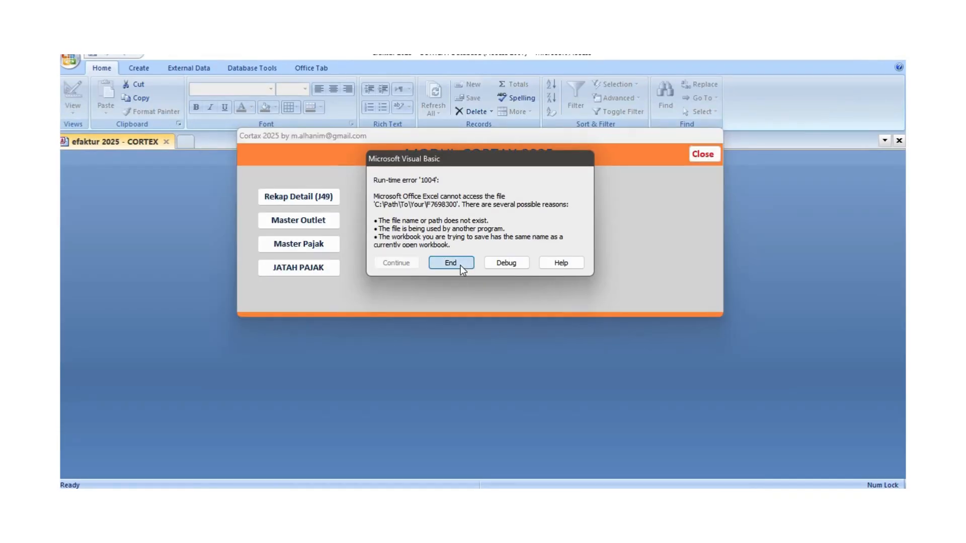
click(459, 263)
click(295, 501)
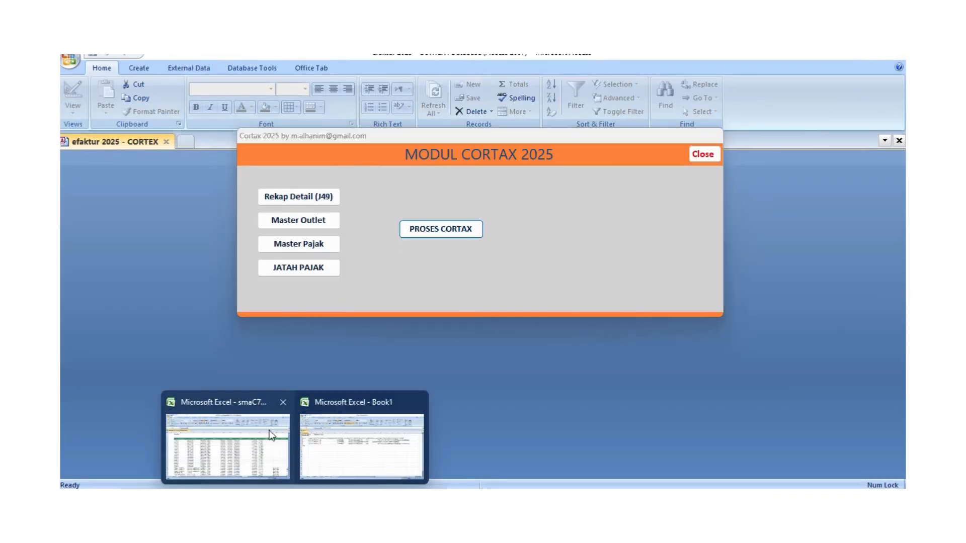
click(349, 435)
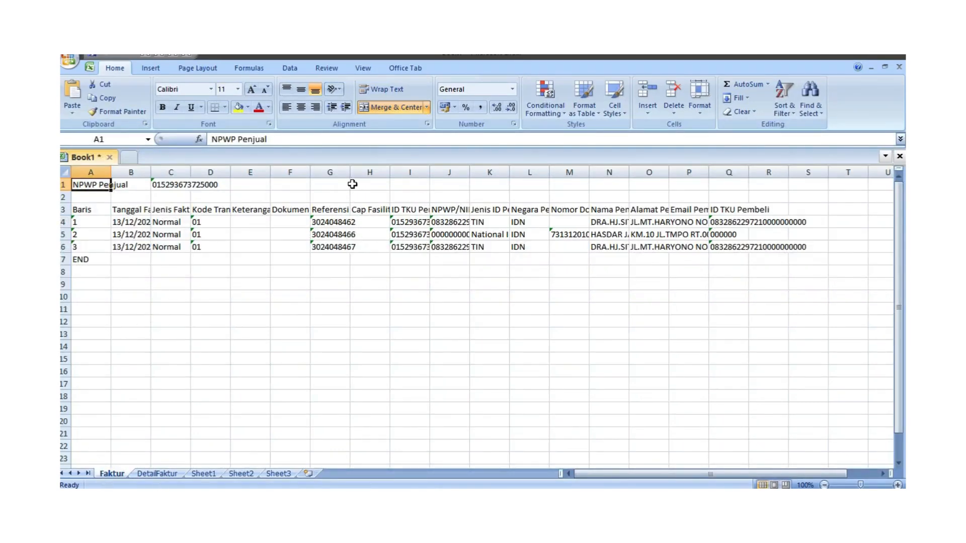
Step: Widen the Referensi column on the Faktur sheet and fill its invoice numbers in G4:G6 with yellow
drag(349, 172, 387, 172)
drag(333, 222, 354, 247)
click(239, 107)
click(361, 308)
Step: Fit the Kode Transaksi column to its content and fill the codes in D4:D6 with yellow
double_click(231, 172)
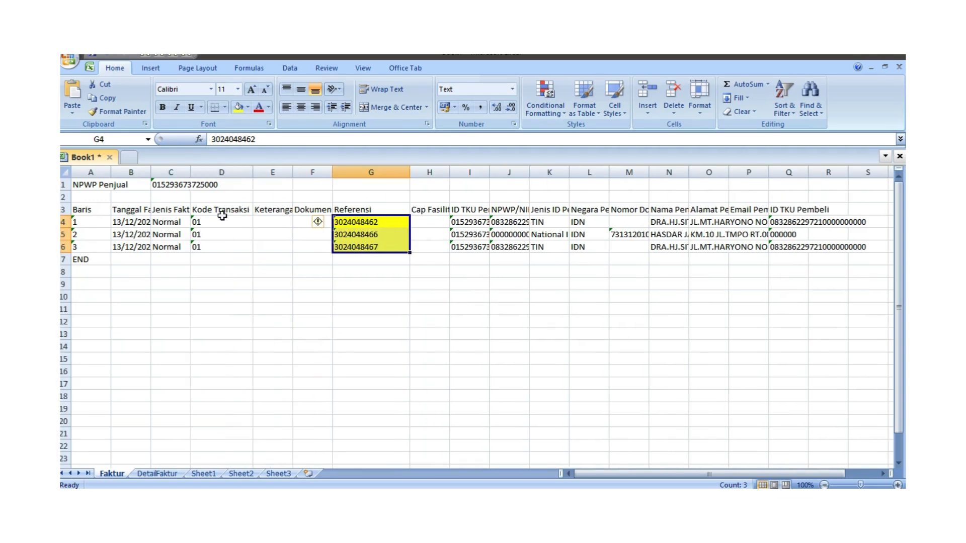
drag(221, 221, 217, 247)
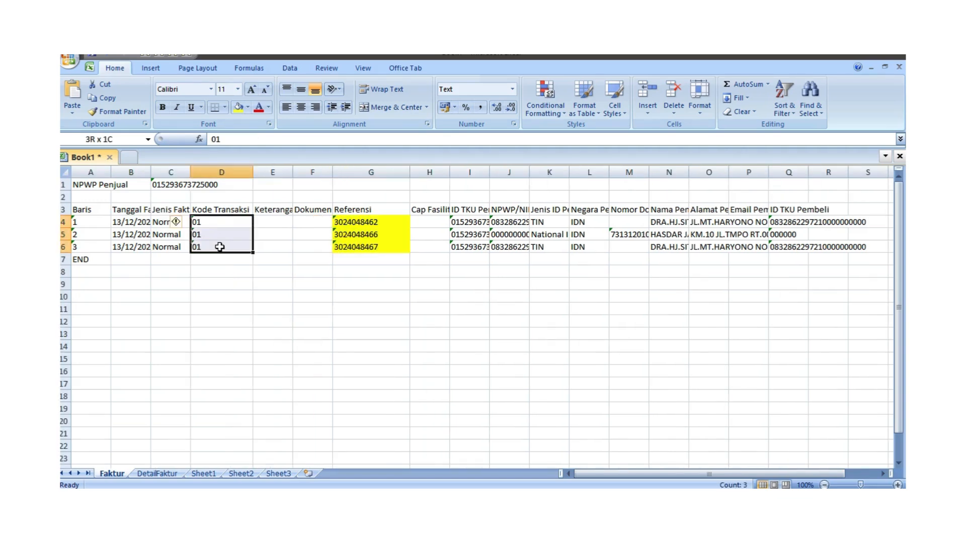
click(239, 106)
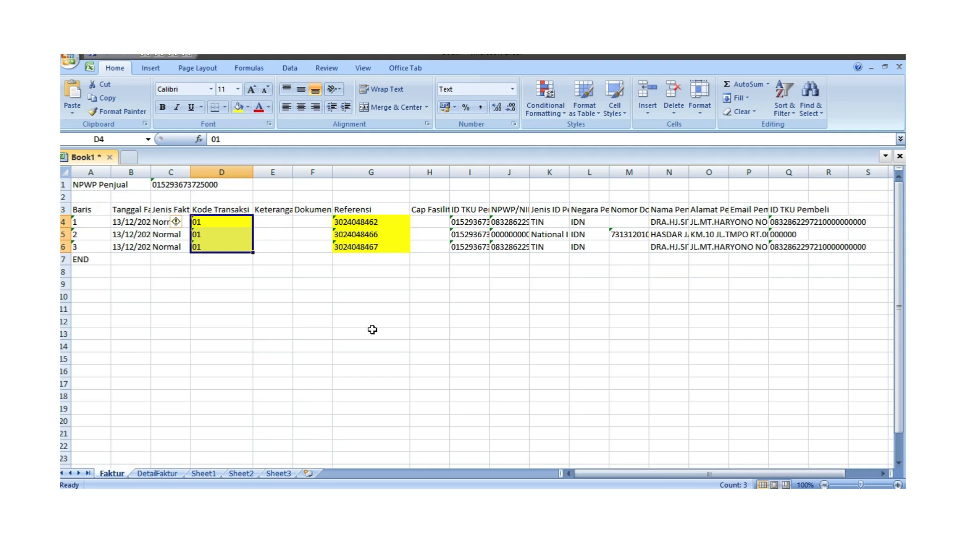
click(220, 220)
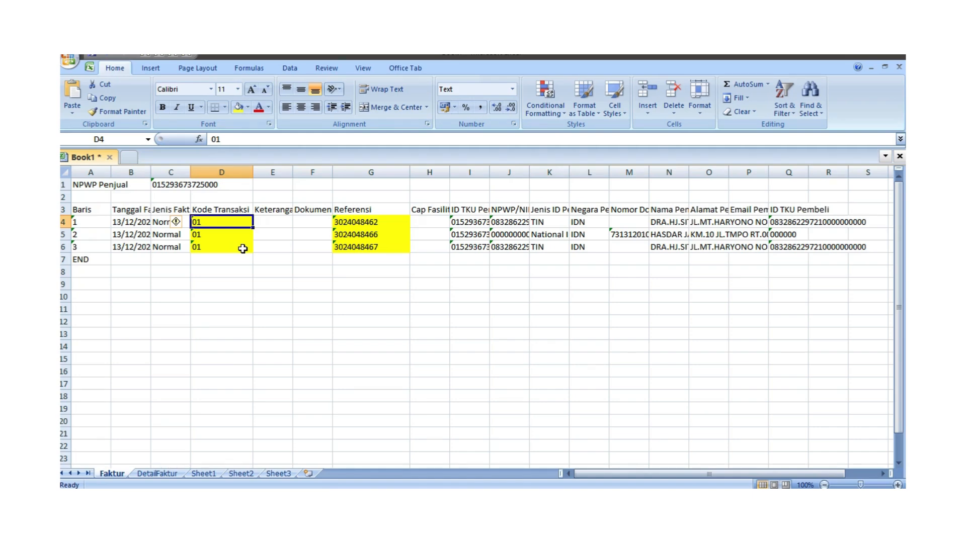
Step: Widen the Jenis Faktur column to fit its header, and review the highlighted Kode Transaksi and Referensi cells
drag(362, 185, 370, 275)
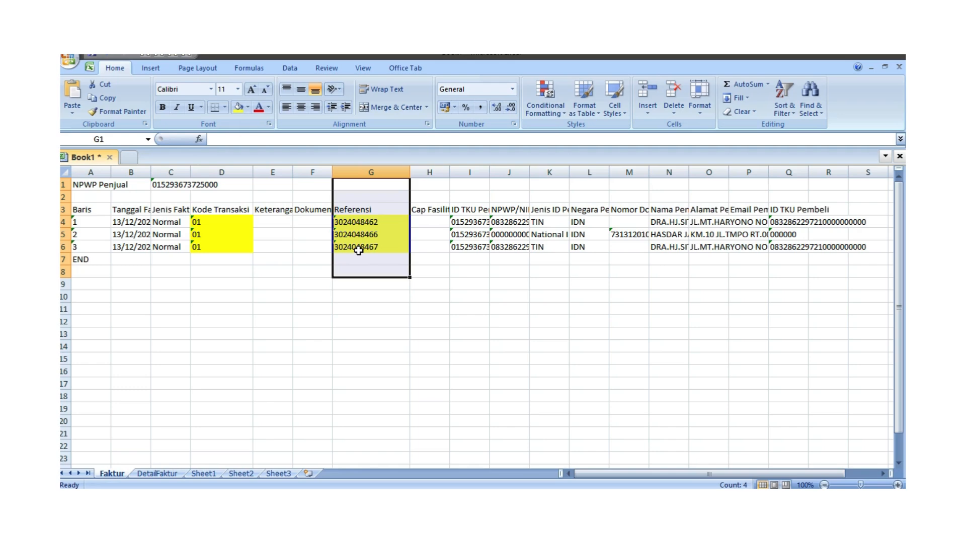
click(201, 221)
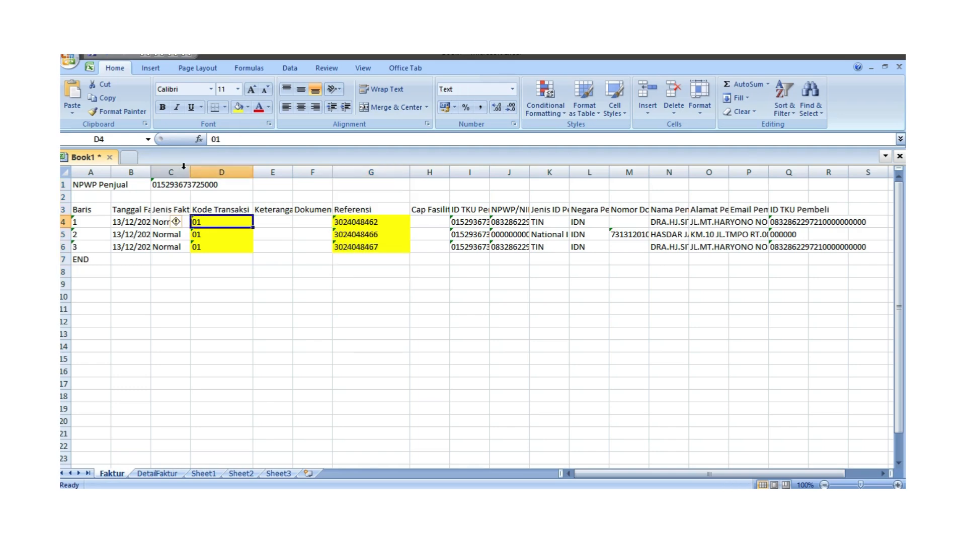
drag(191, 177, 214, 178)
click(255, 308)
click(240, 218)
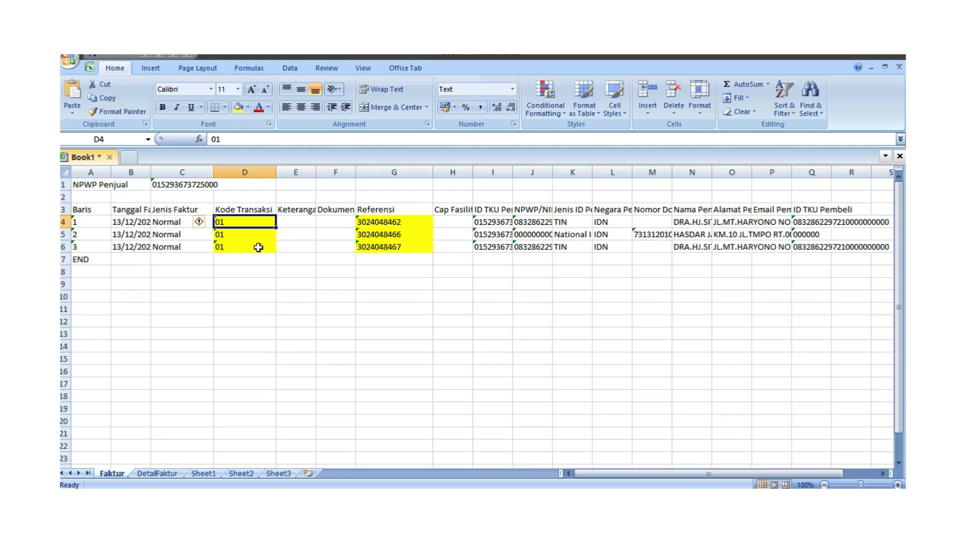
click(263, 246)
drag(389, 221, 220, 246)
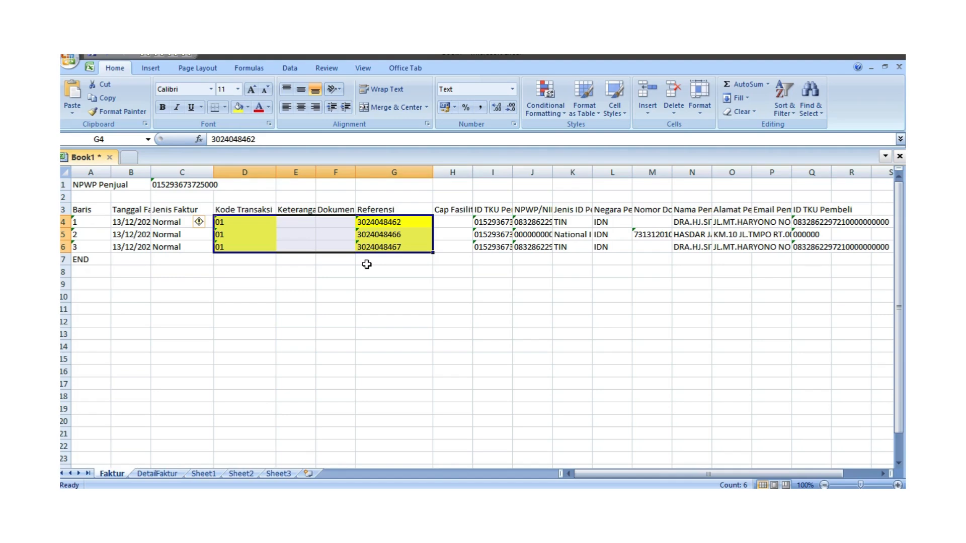
Step: Examine the Kode Transaksi and Referensi entries of the three invoices on the Faktur sheet
drag(392, 224, 103, 247)
click(376, 280)
drag(394, 224, 392, 258)
click(392, 272)
click(350, 270)
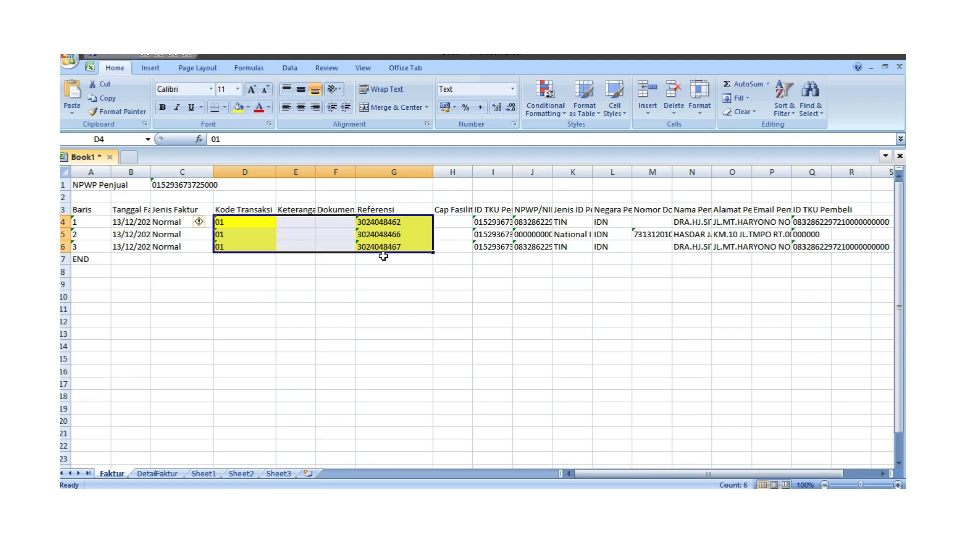
click(403, 271)
drag(237, 222, 412, 244)
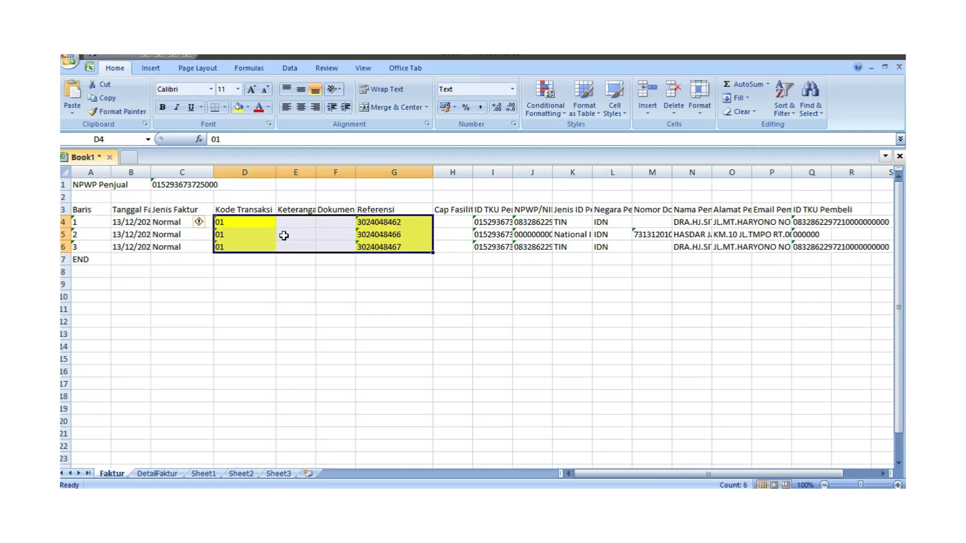
click(236, 222)
drag(236, 222, 268, 248)
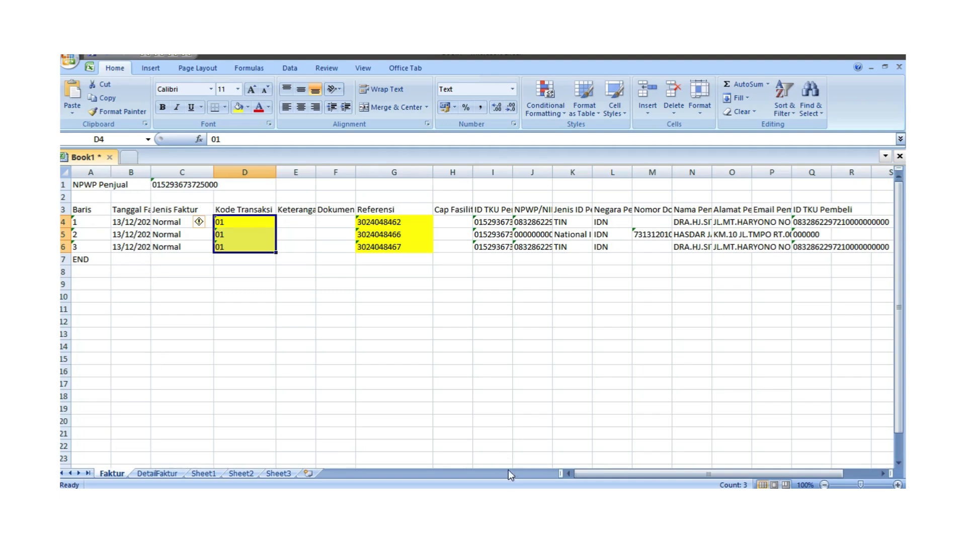
Step: Widen the NPWP/NIK Pembeli and Jenis ID Pembeli columns, and fill the first invoice's cells J4:K4 with yellow
drag(593, 172, 648, 172)
drag(552, 173, 614, 173)
click(573, 223)
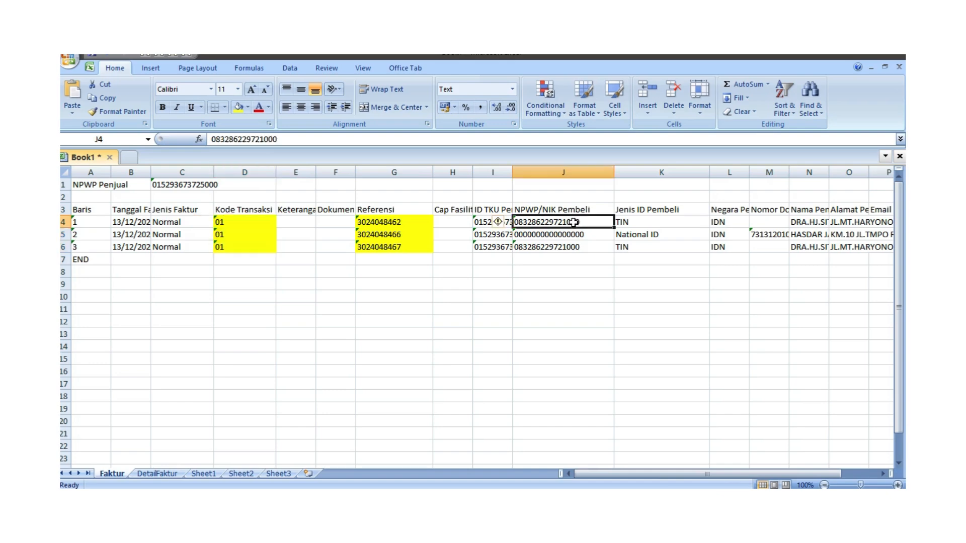
click(644, 222)
drag(644, 222, 581, 224)
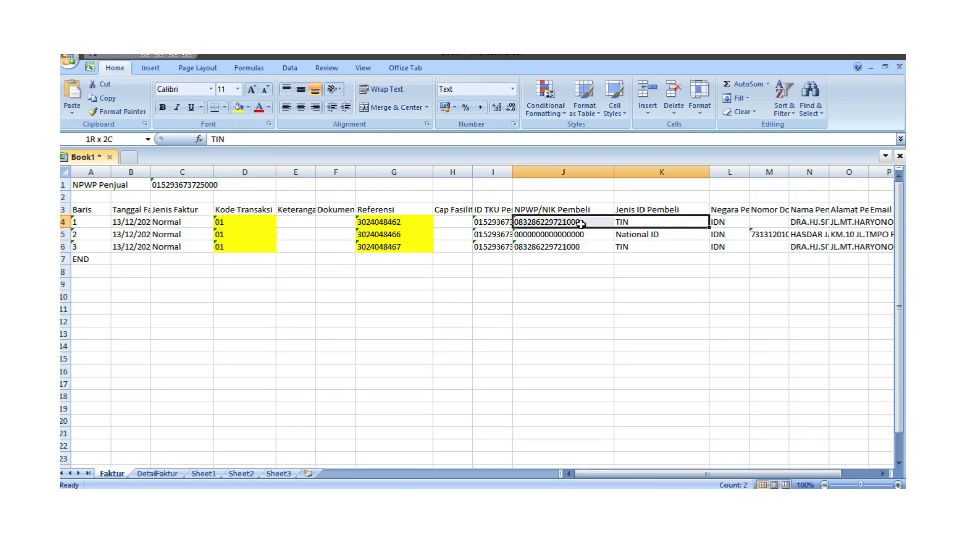
click(238, 107)
click(563, 359)
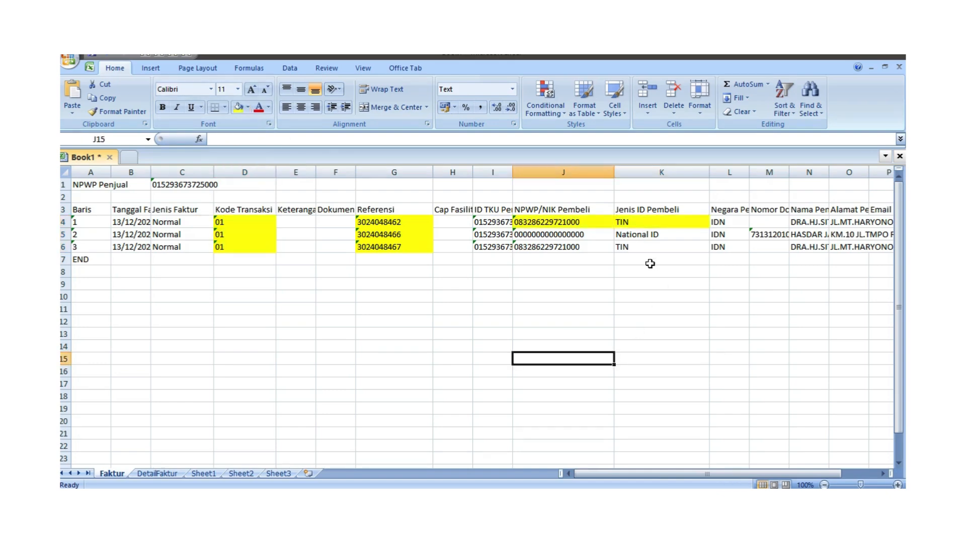
Step: Fill cells K5 and M5 of the second invoice with yellow, and widen the Nomor Dokumen Pembeli column to show its full header
click(647, 233)
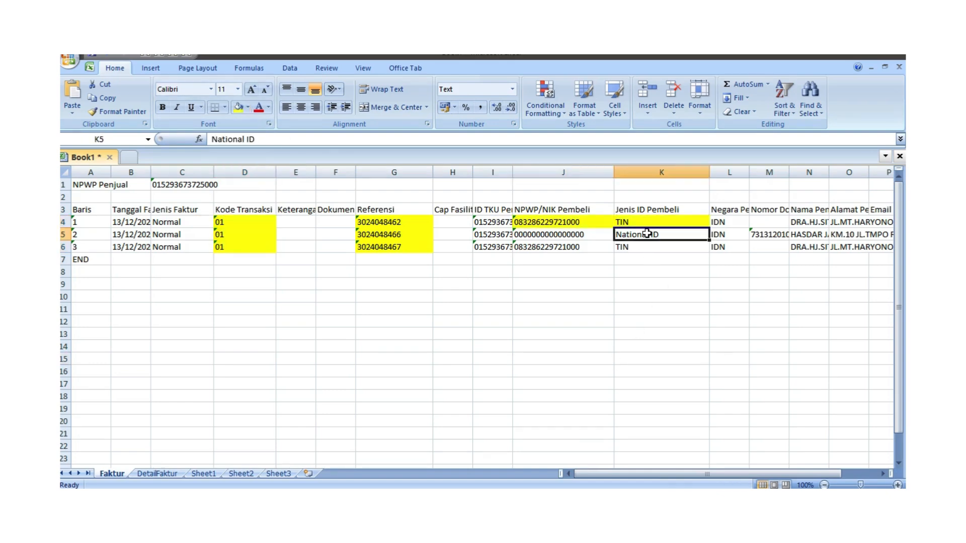
click(239, 107)
click(770, 236)
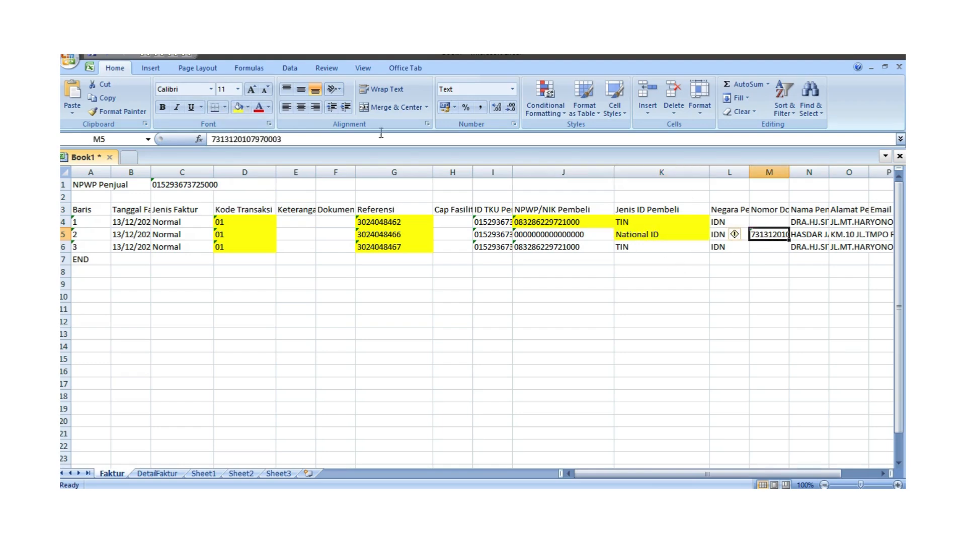
click(237, 108)
drag(659, 475, 727, 473)
drag(710, 172, 794, 172)
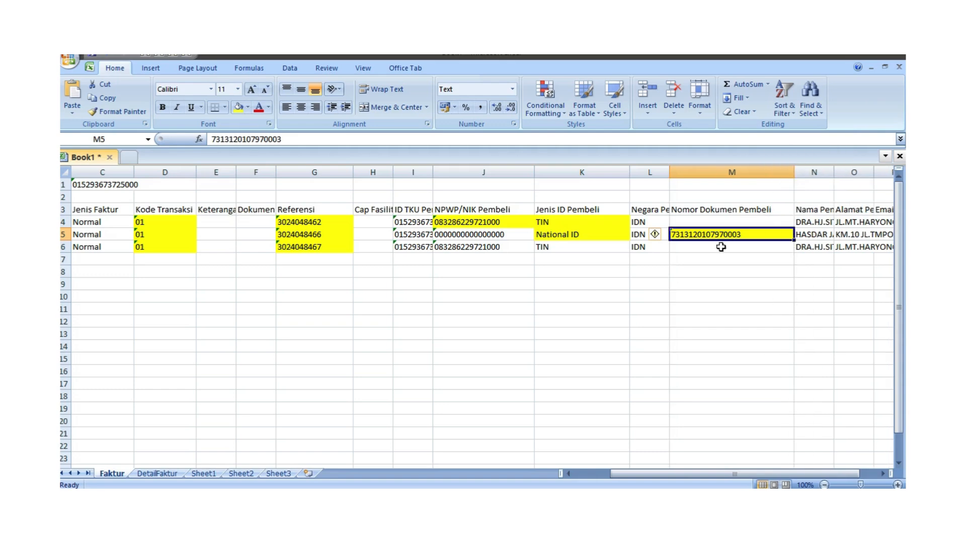
click(485, 235)
click(520, 281)
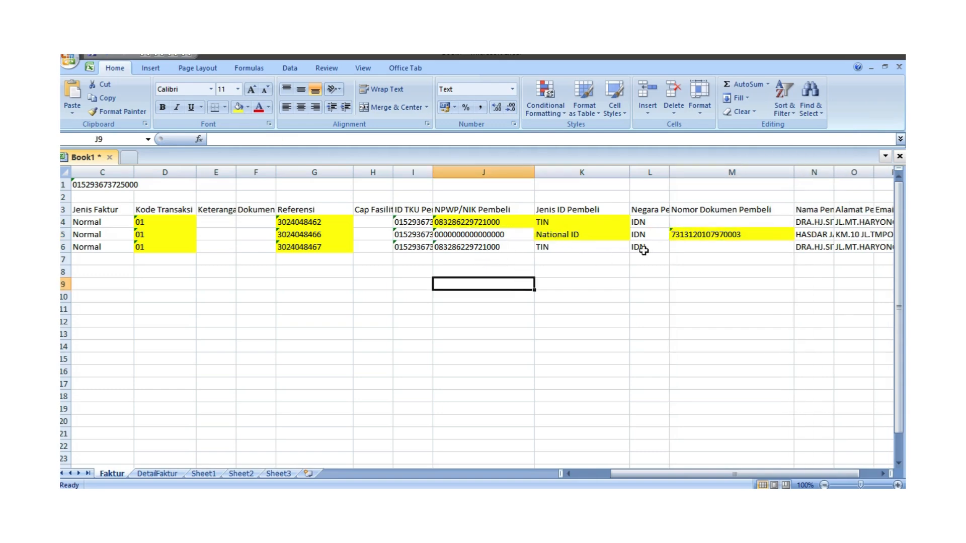
click(731, 236)
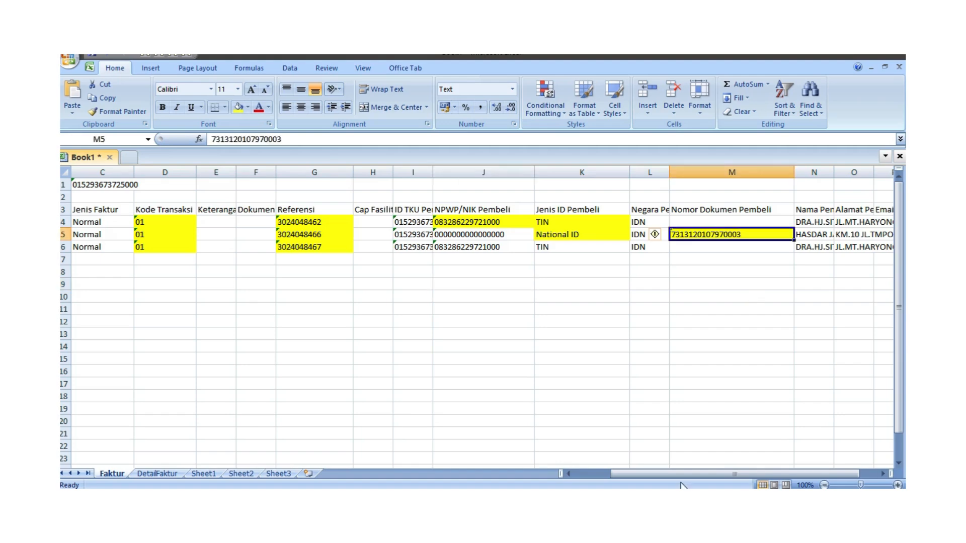
Step: Widen the Nama Pembeli, Alamat Pembeli and Email Pembeli columns, and review the buyer cells in rows 4 to 6
drag(683, 476, 701, 477)
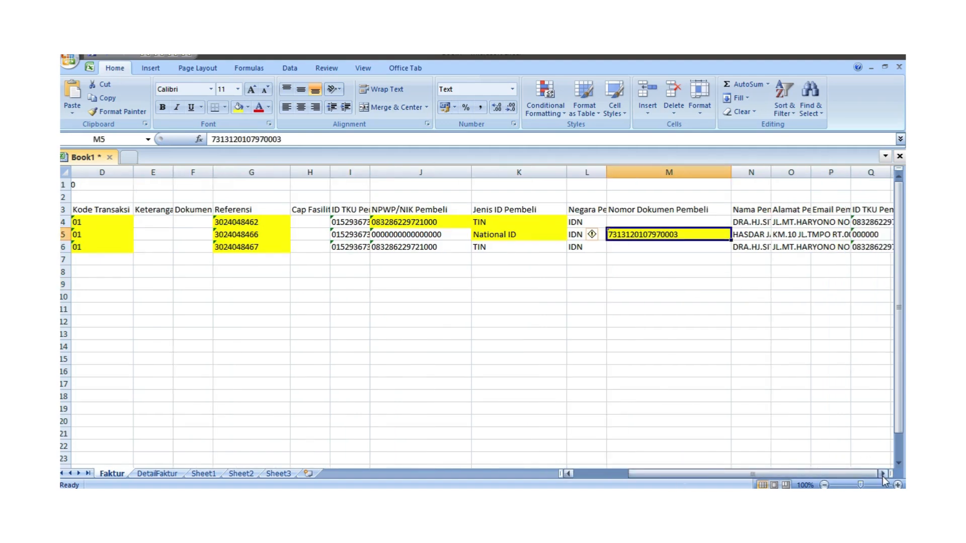
click(882, 474)
click(883, 474)
click(882, 473)
drag(748, 175, 820, 173)
drag(629, 172, 837, 174)
click(659, 230)
click(659, 246)
drag(814, 218, 801, 245)
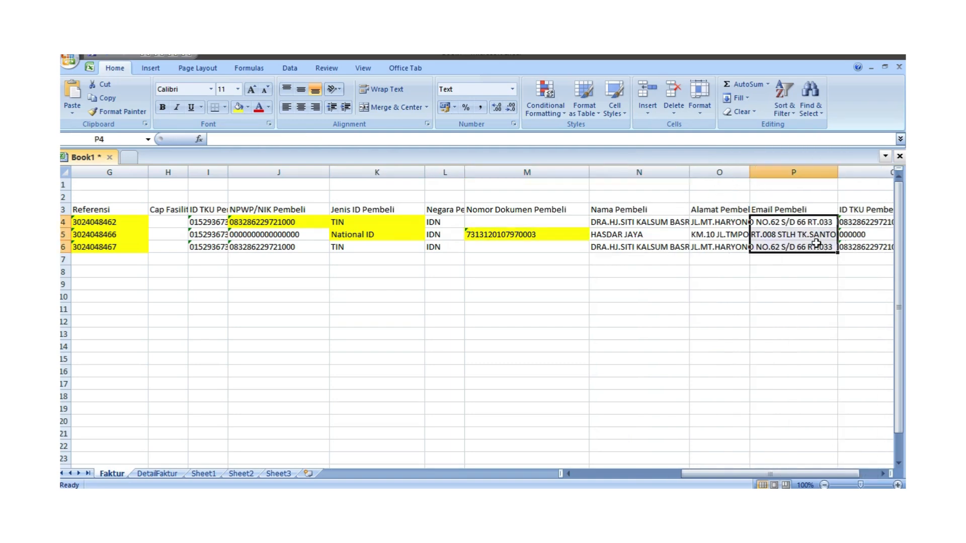
click(801, 249)
drag(727, 474, 619, 475)
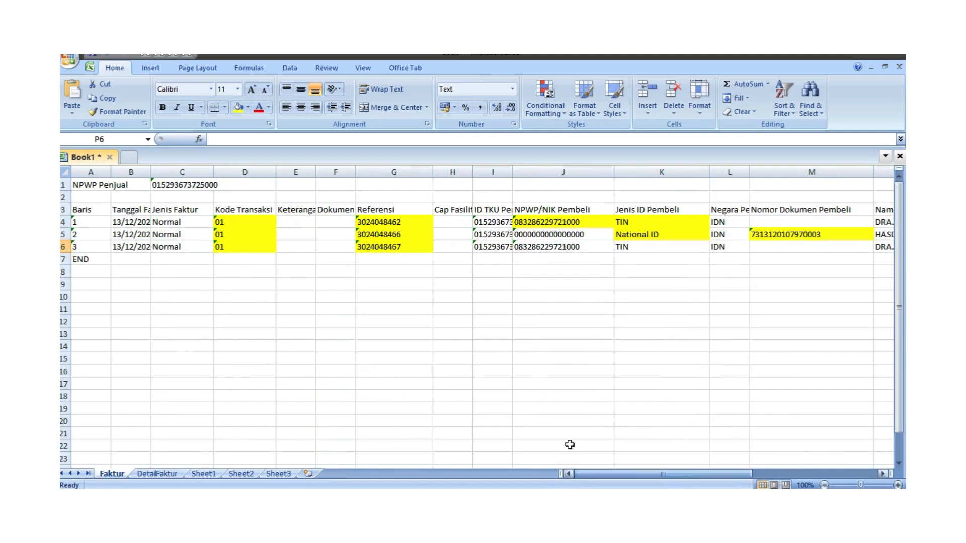
Step: Look through the DetailFaktur sheet and fill the first invoice's Baris cells A2:A19 with yellow
click(157, 473)
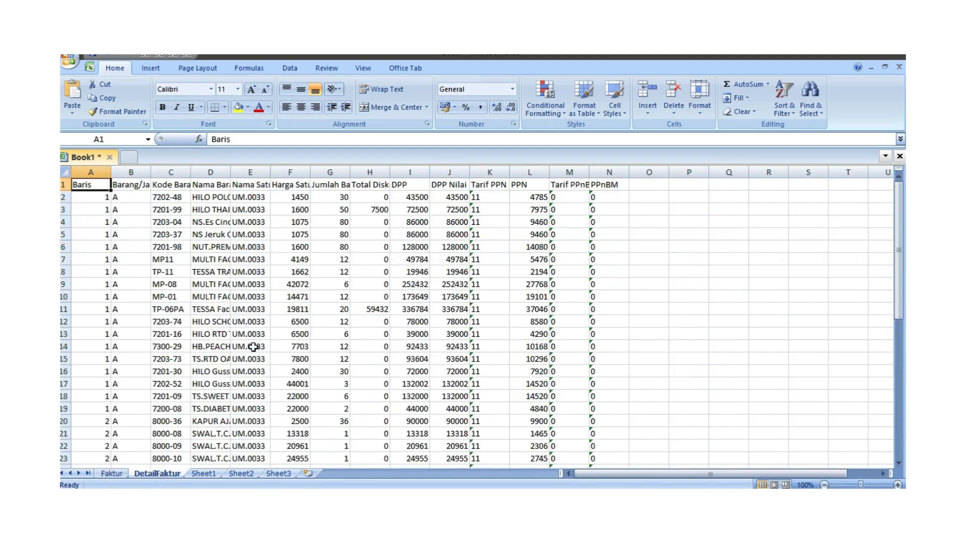
scroll(284, 361, down, 13)
scroll(285, 361, up, 13)
click(102, 197)
drag(102, 197, 78, 409)
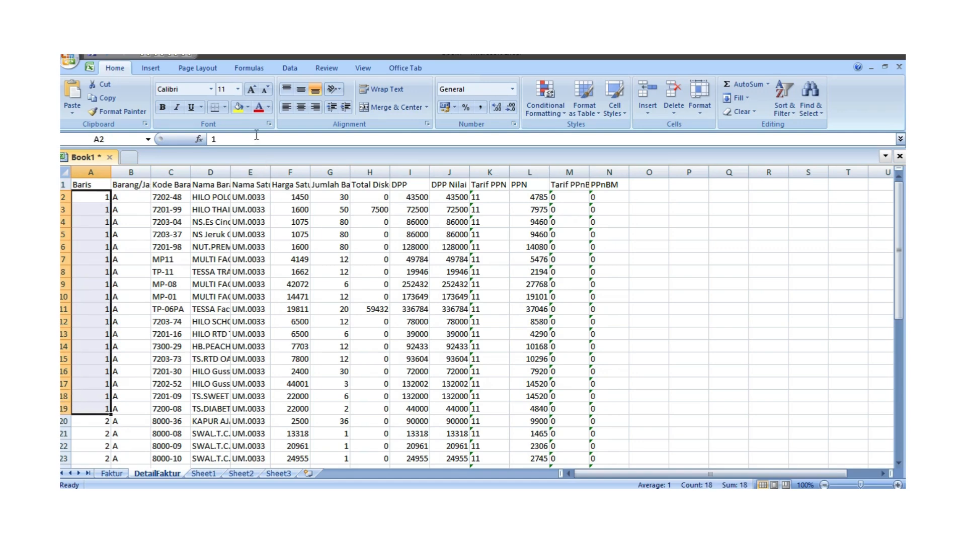
click(238, 107)
Step: Fill the first invoice's Baris cell A4 on the Faktur sheet with yellow, and compare it with the DetailFaktur sheet
click(112, 473)
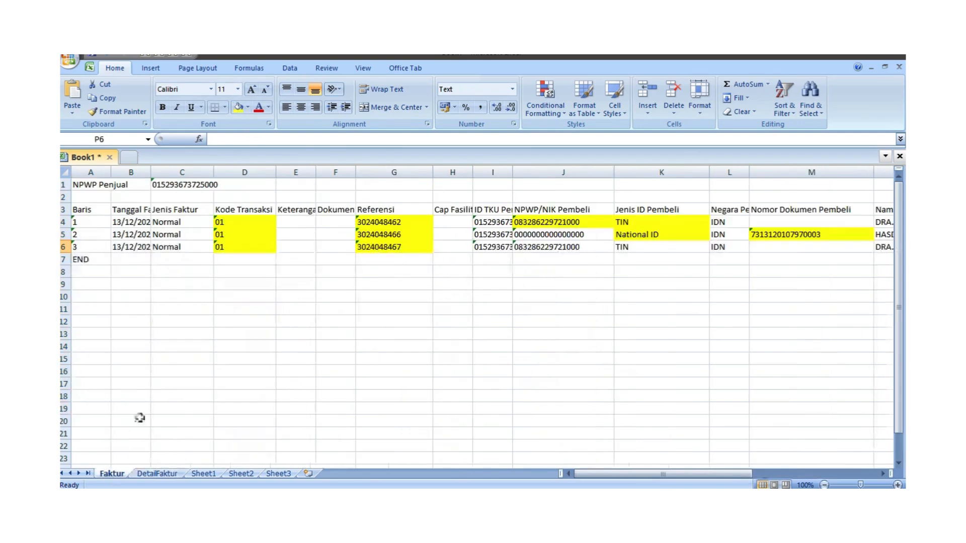
double_click(92, 222)
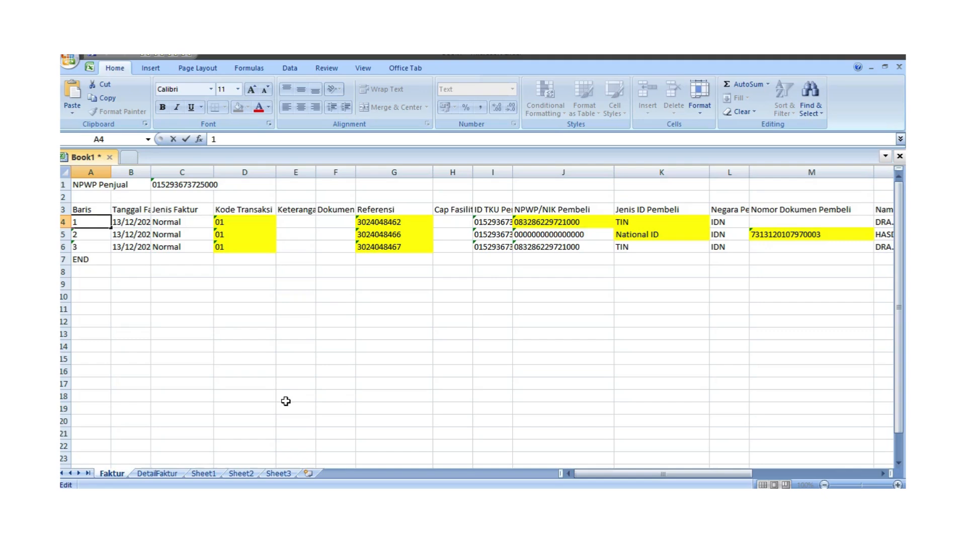
key(Escape)
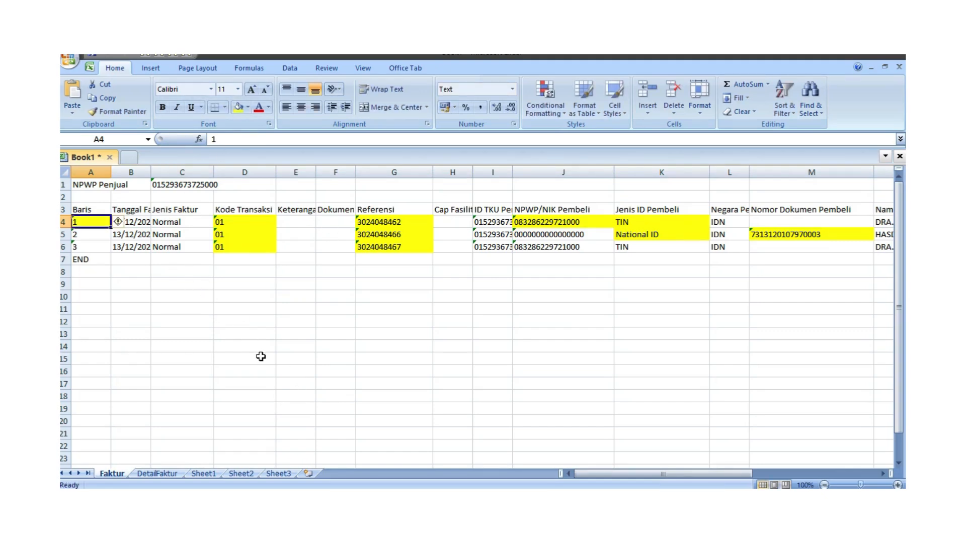
click(159, 475)
click(118, 477)
click(166, 475)
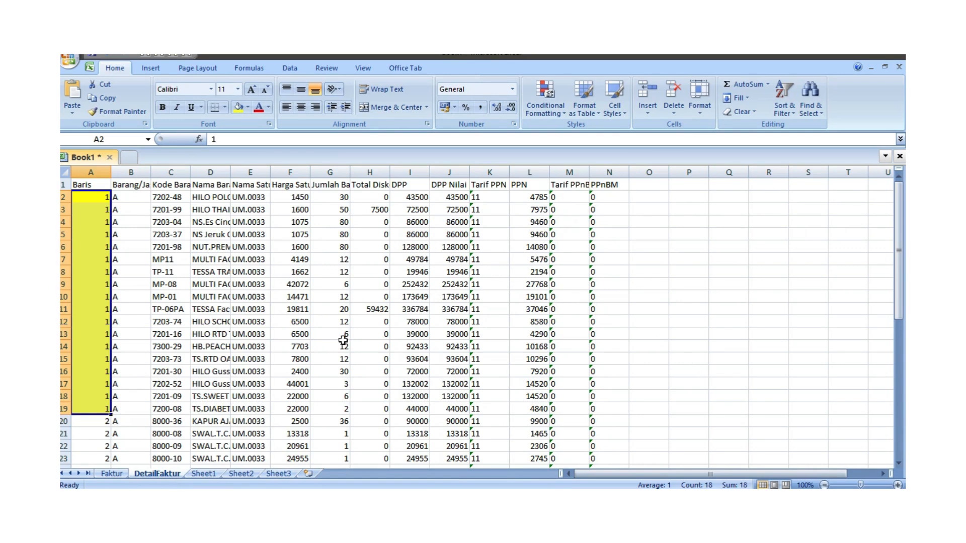
Step: Save the workbook to the Desktop as an Excel Workbook named 17-12-2024
click(71, 60)
click(98, 168)
click(102, 169)
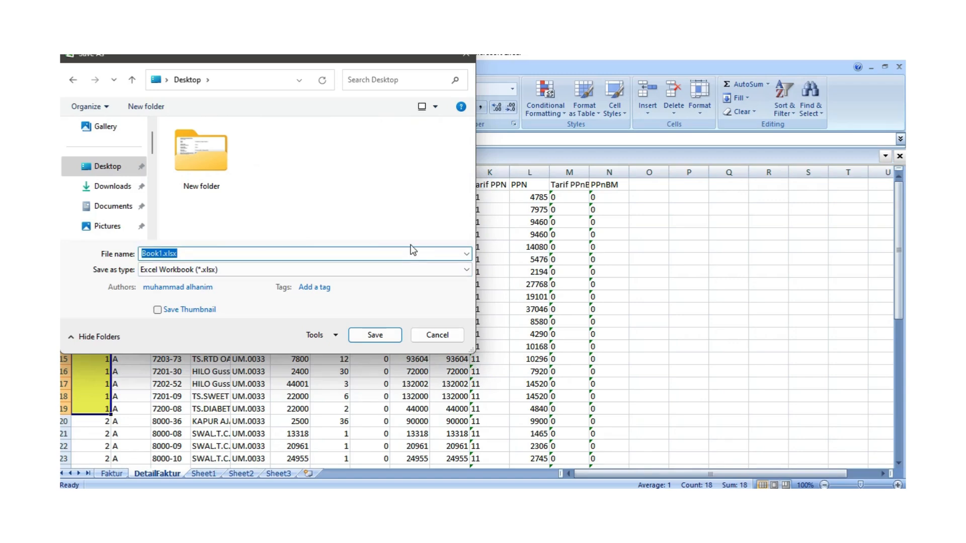
text(17-12-2024)
click(381, 339)
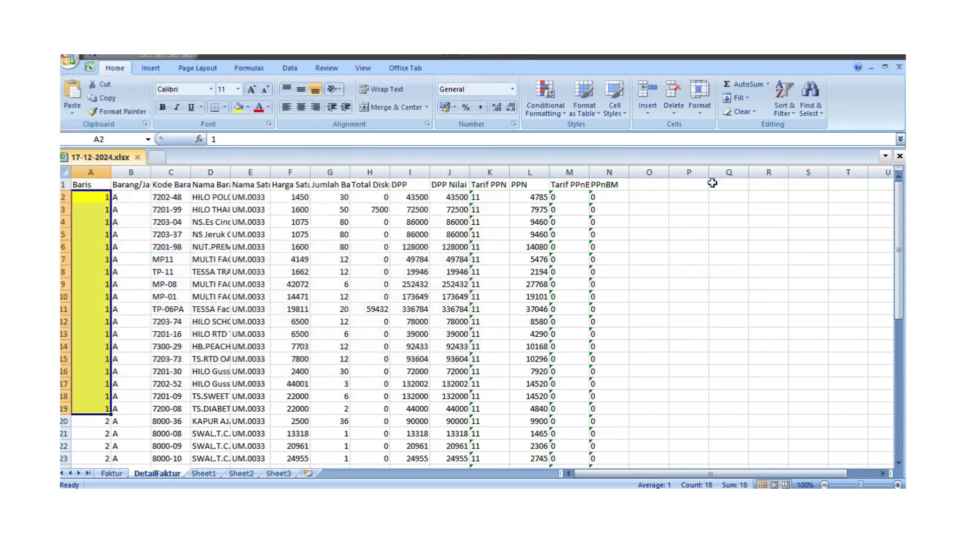
Step: Check the Faktur sheet once more, and close the workbook and its Excel window
click(115, 473)
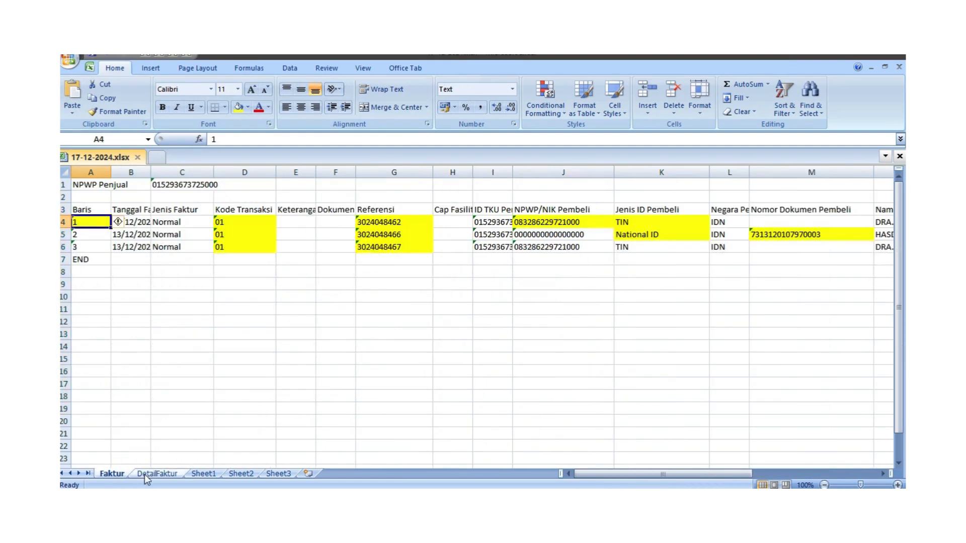
click(899, 71)
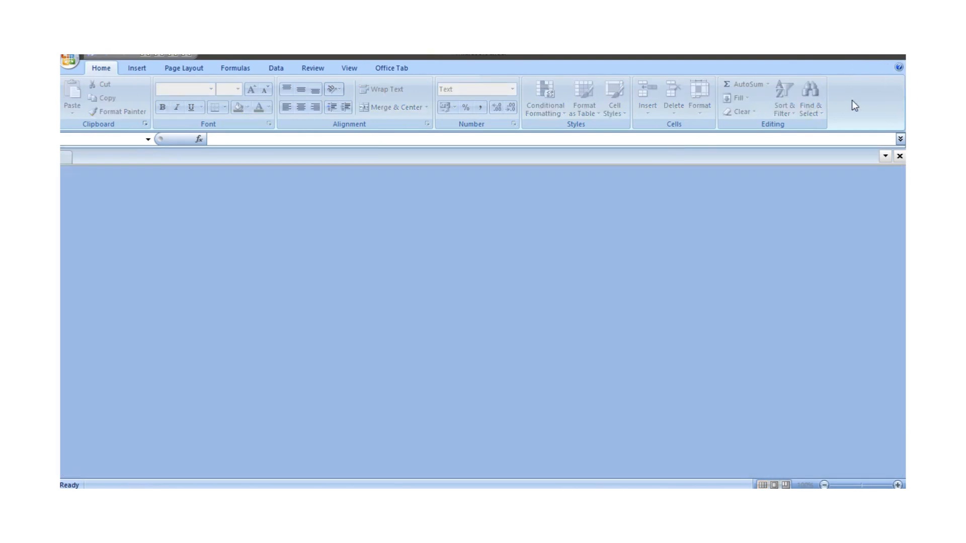
click(896, 56)
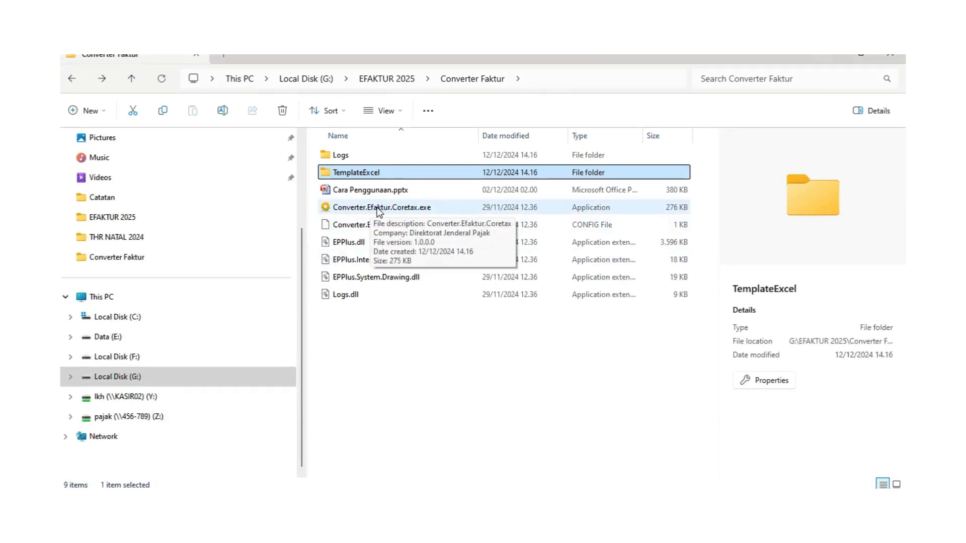
Step: Launch Converter.Efaktur.Coretax.exe from the Converter Faktur folder and load 17-12-2024.xlsx from the Desktop into it
double_click(376, 207)
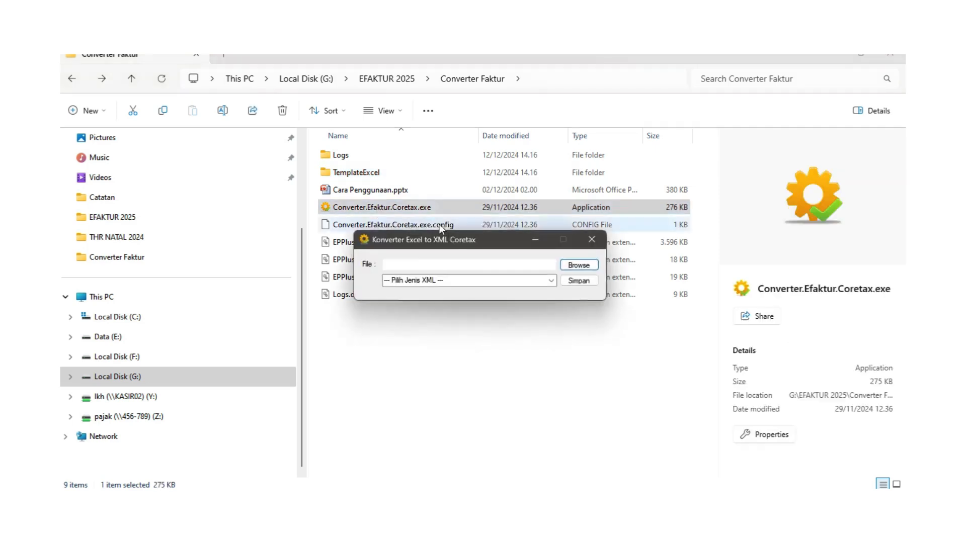
click(578, 265)
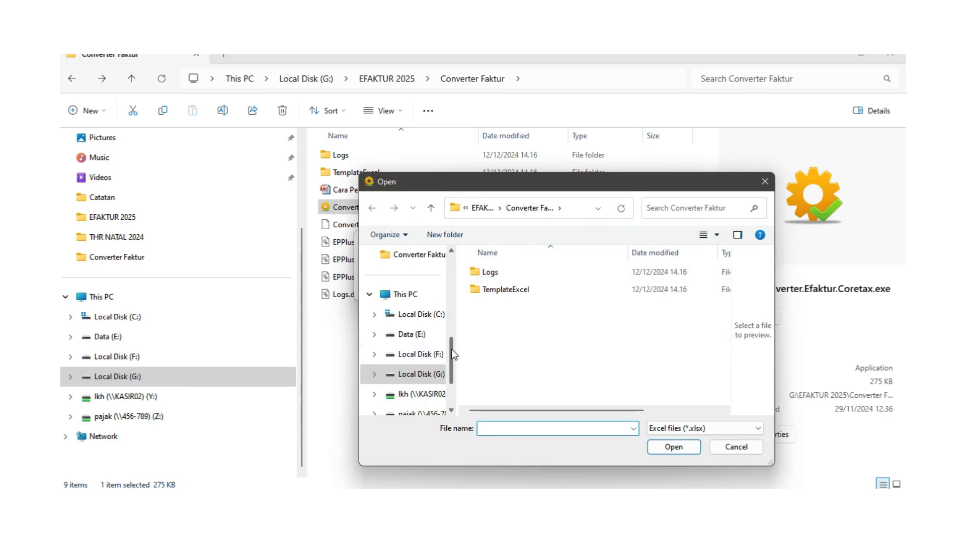
drag(451, 349, 452, 274)
click(406, 297)
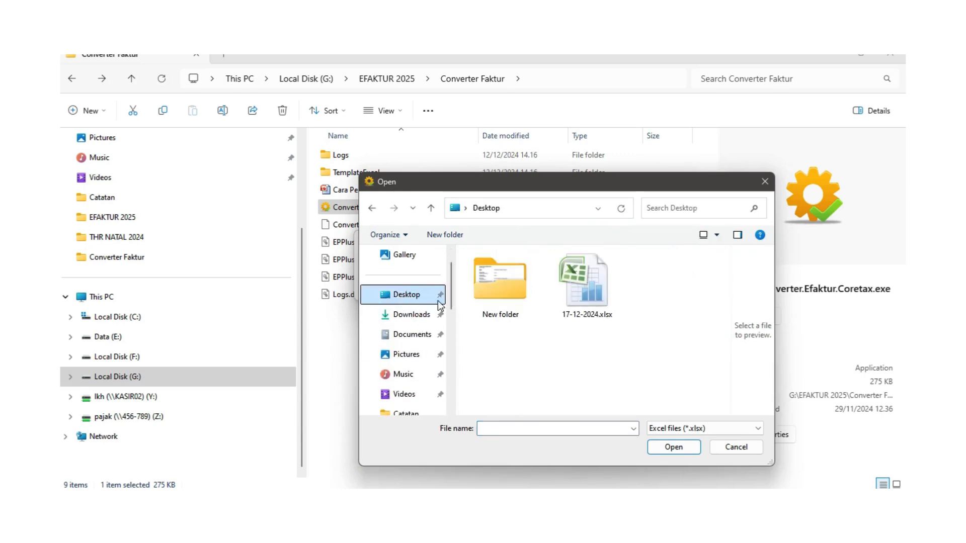
click(594, 289)
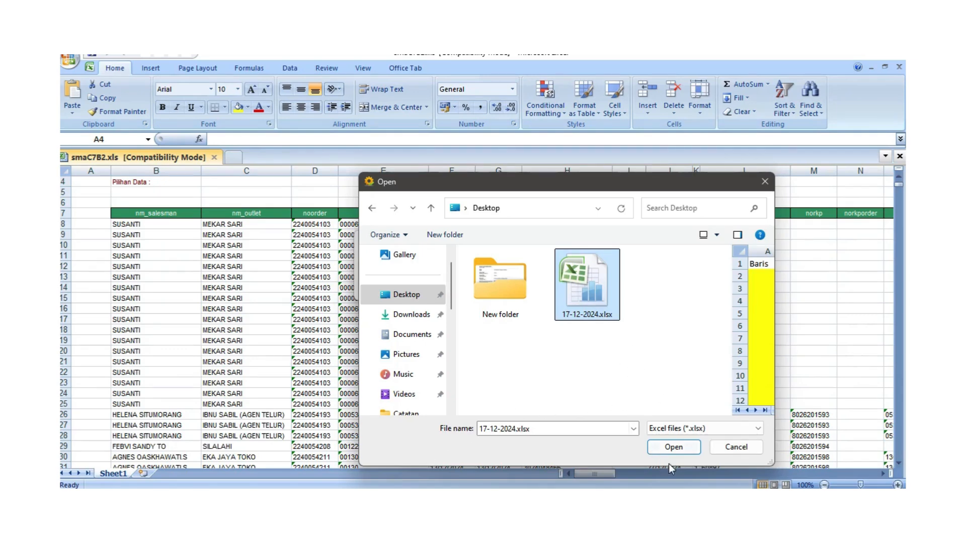
click(677, 447)
Step: Convert the loaded workbook to XML as Faktur Pajak Keluaran, save it, and close the converter
click(550, 281)
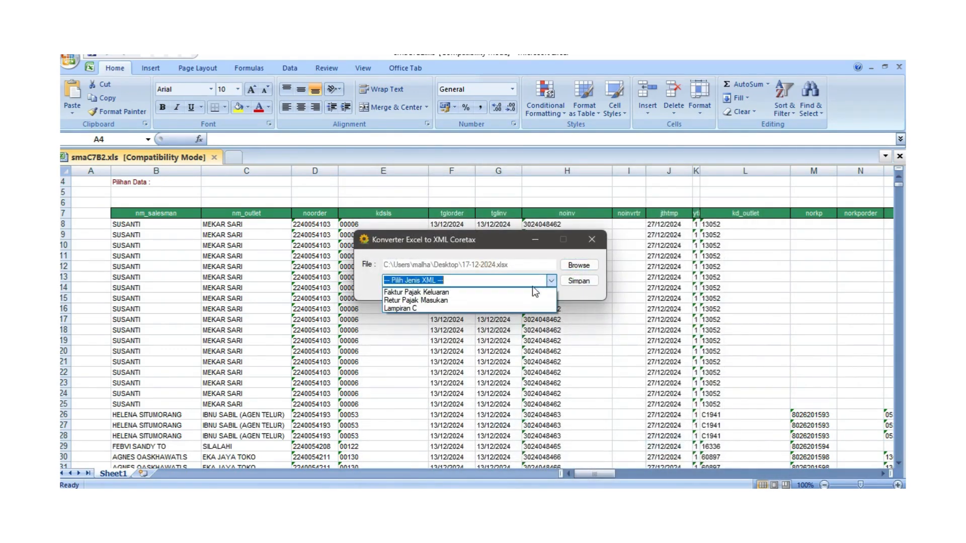
click(500, 294)
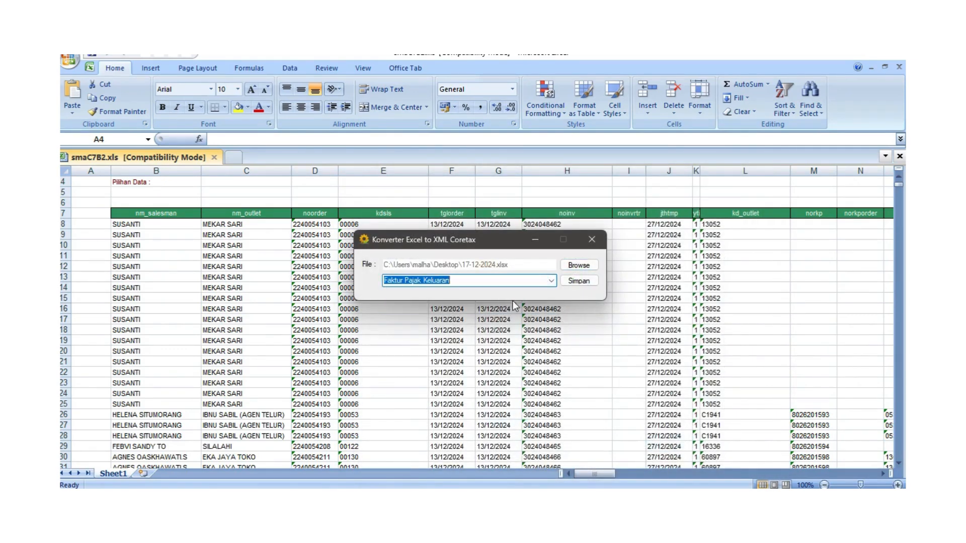
click(579, 280)
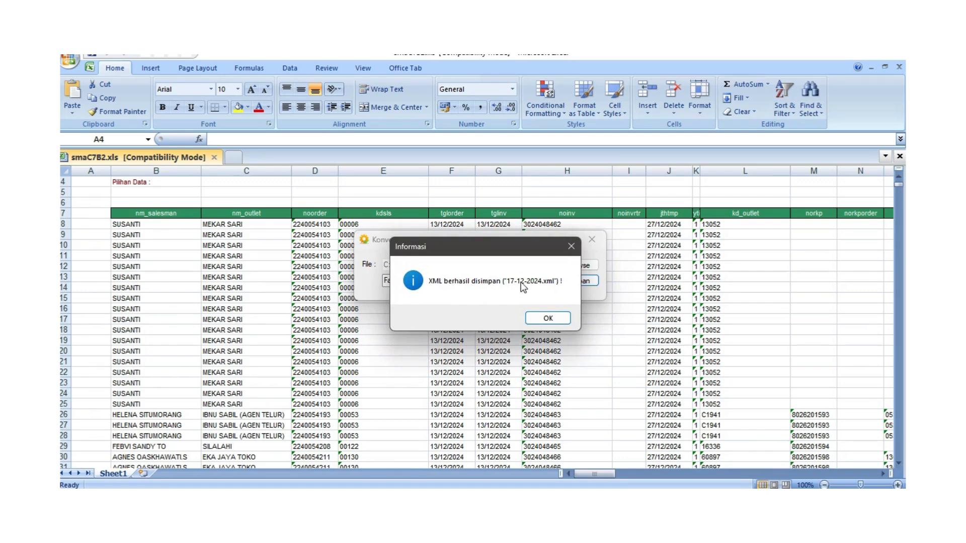
click(551, 318)
click(592, 239)
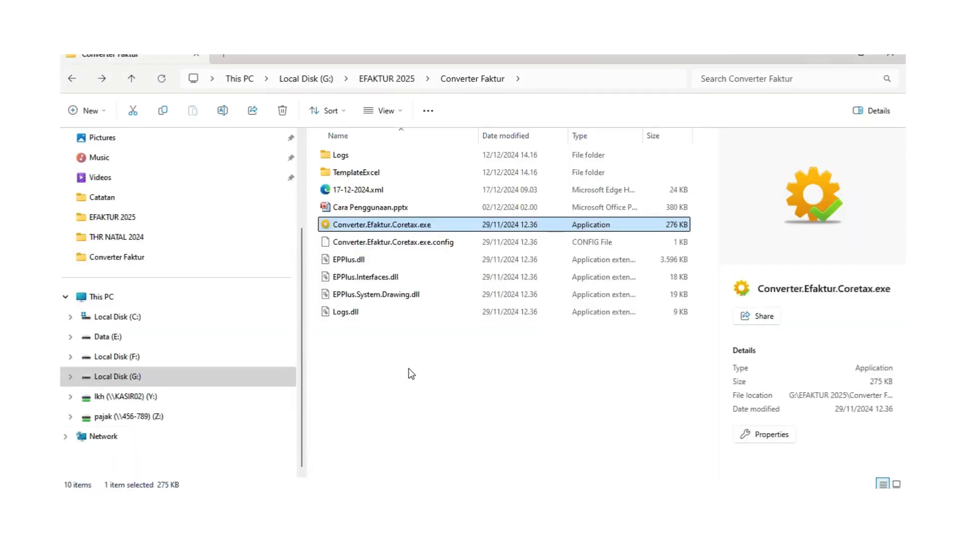
Step: Open the generated 17-12-2024.xml from the Converter Faktur folder in Microsoft Edge to view its contents
click(355, 192)
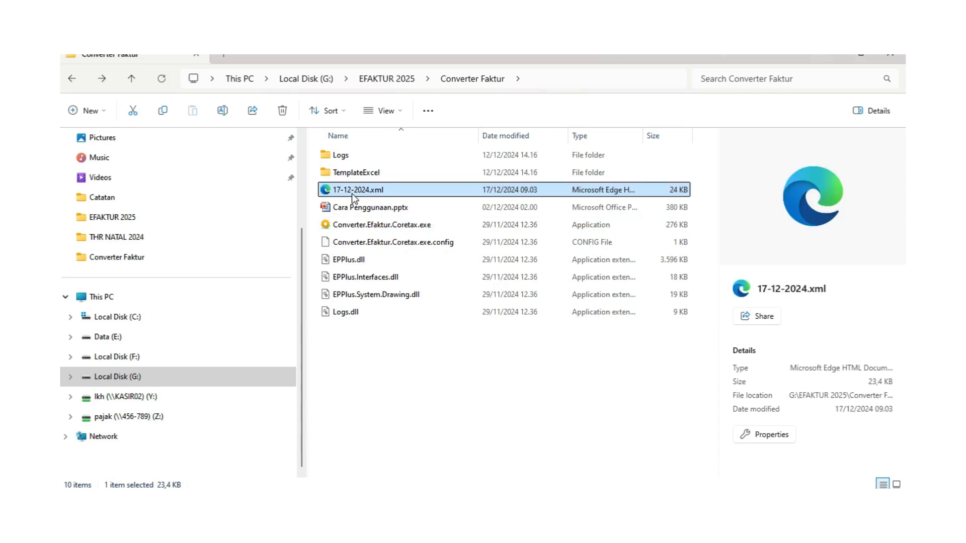
double_click(373, 194)
click(323, 499)
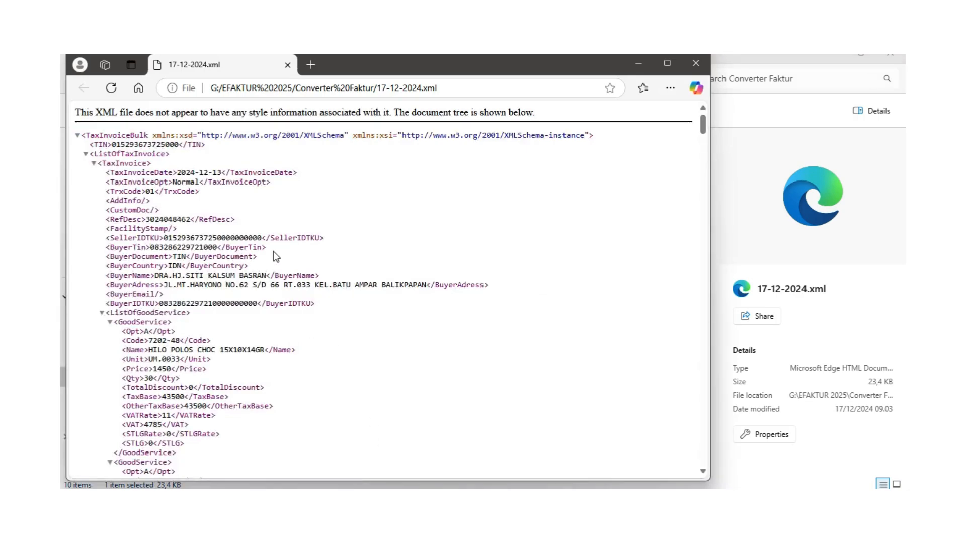
Step: Look through the tax invoice and goods entries in the 17-12-2024.xml document tree
scroll(353, 287, down, 5)
scroll(354, 287, up, 4)
scroll(352, 285, up, 1)
scroll(319, 292, down, 10)
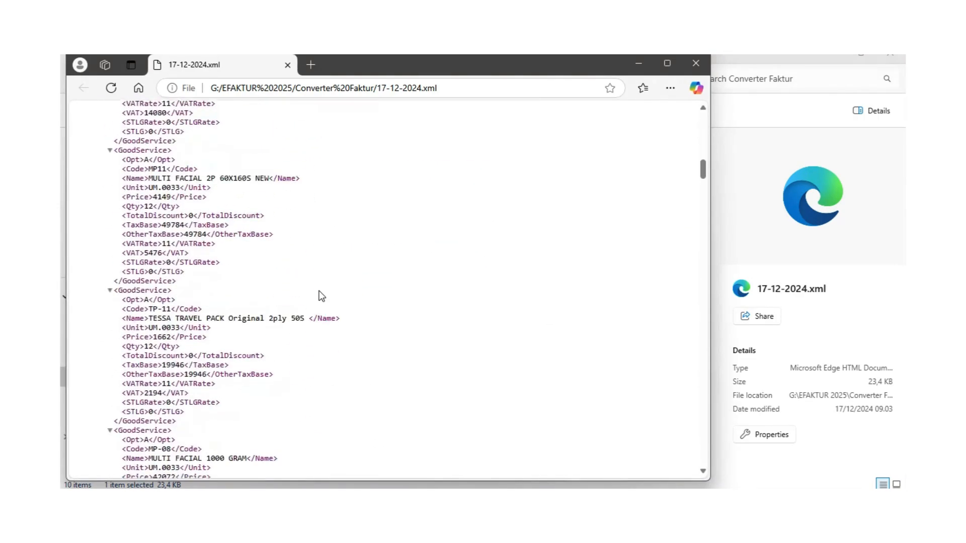
scroll(319, 292, down, 15)
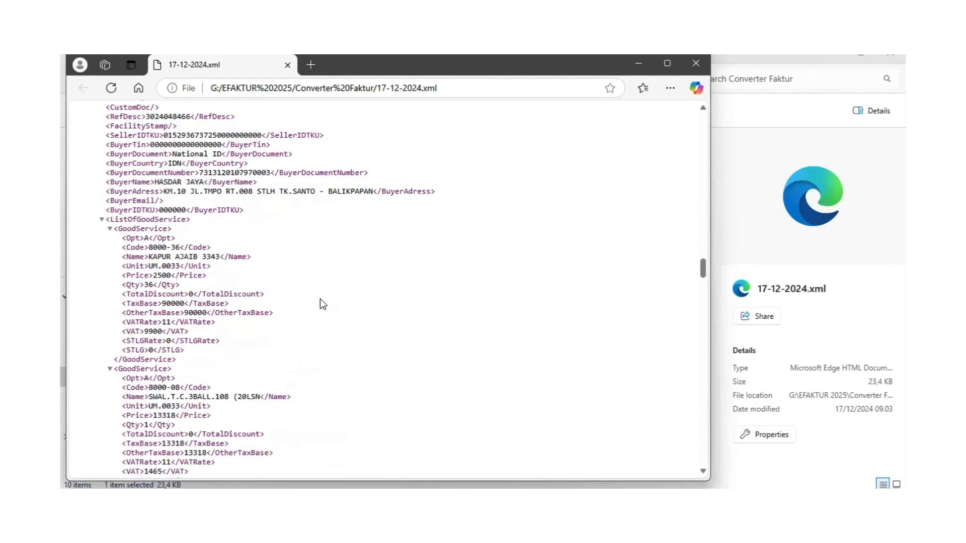
scroll(320, 299, down, 5)
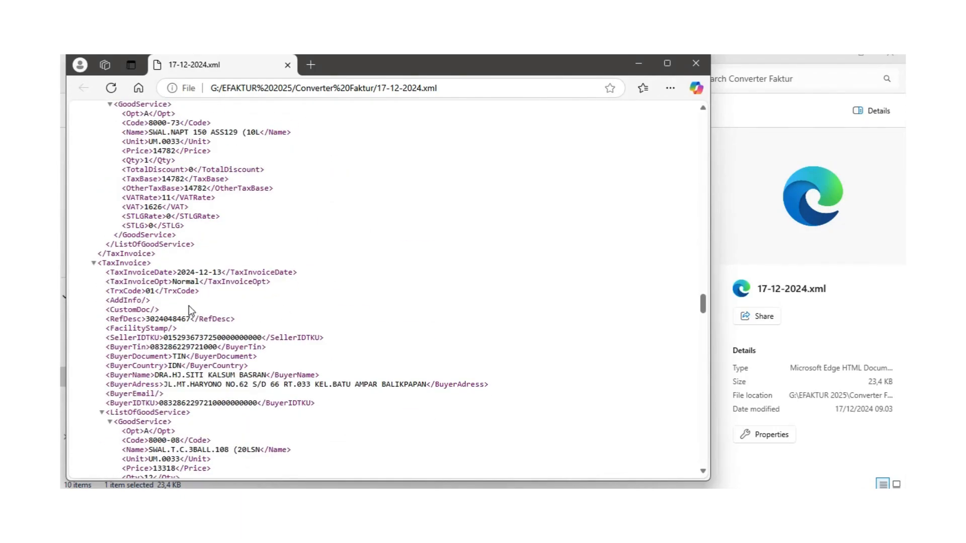
Step: Check the invoice date, TaxInvoiceOpt, TrxCode and goods details in the XML, and close its window
drag(185, 272, 250, 272)
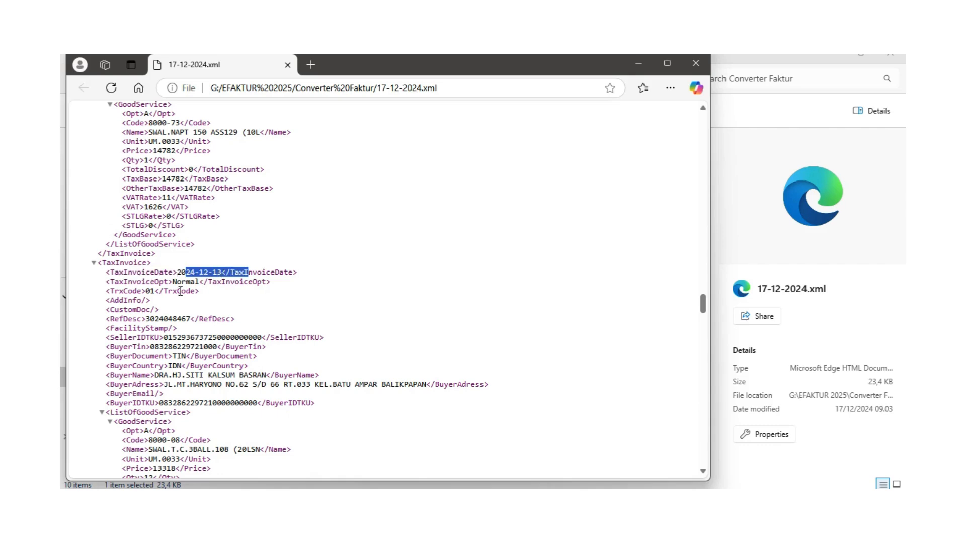
drag(181, 291, 220, 292)
drag(133, 291, 187, 283)
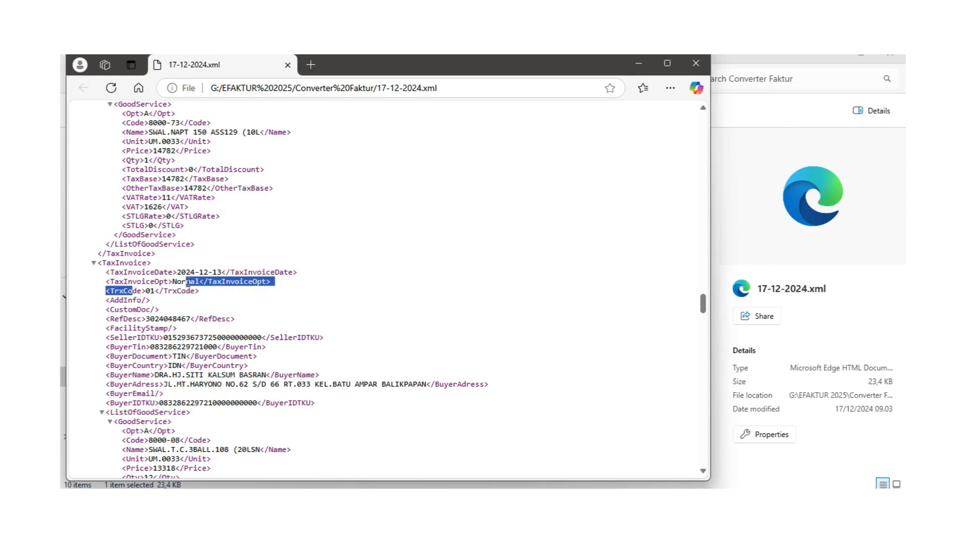
scroll(196, 327, down, 4)
scroll(196, 331, down, 12)
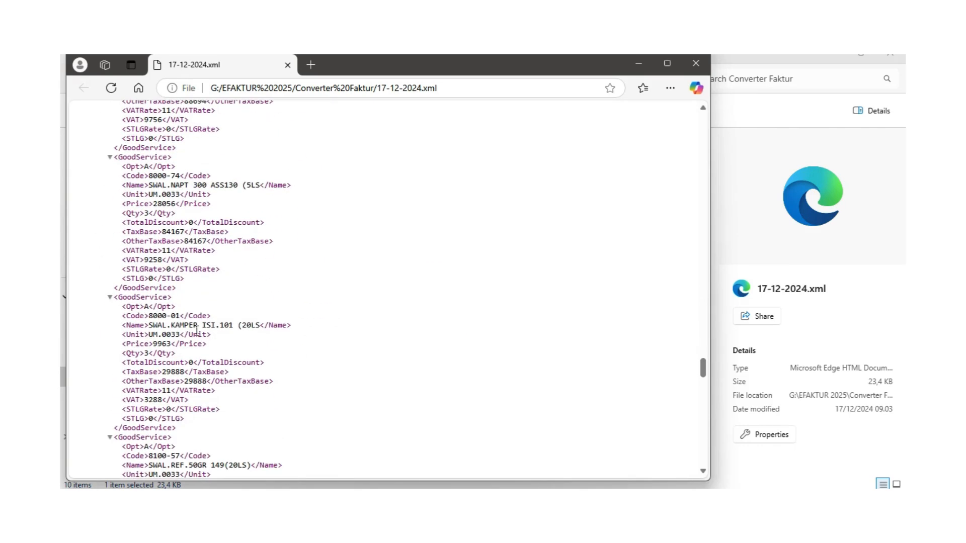
drag(157, 169, 217, 382)
scroll(233, 384, down, 11)
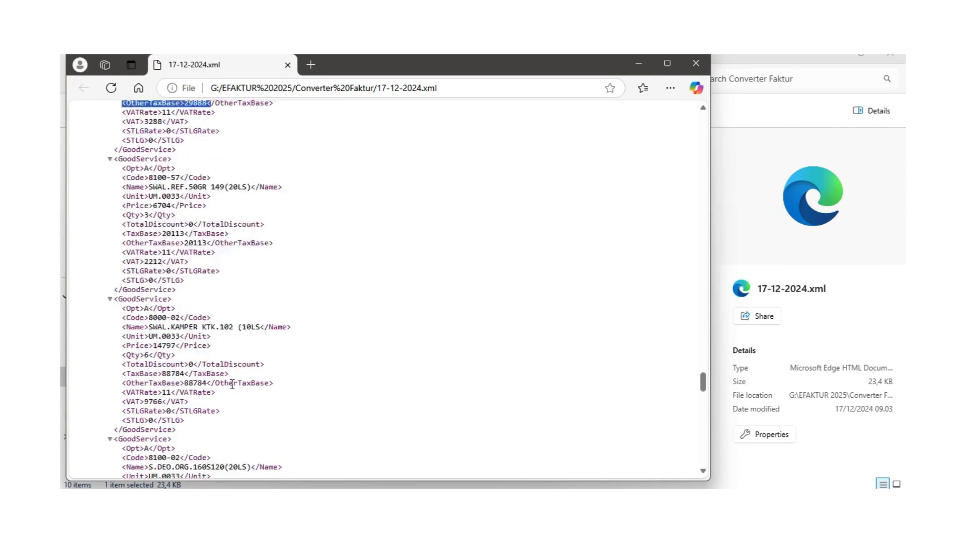
click(696, 66)
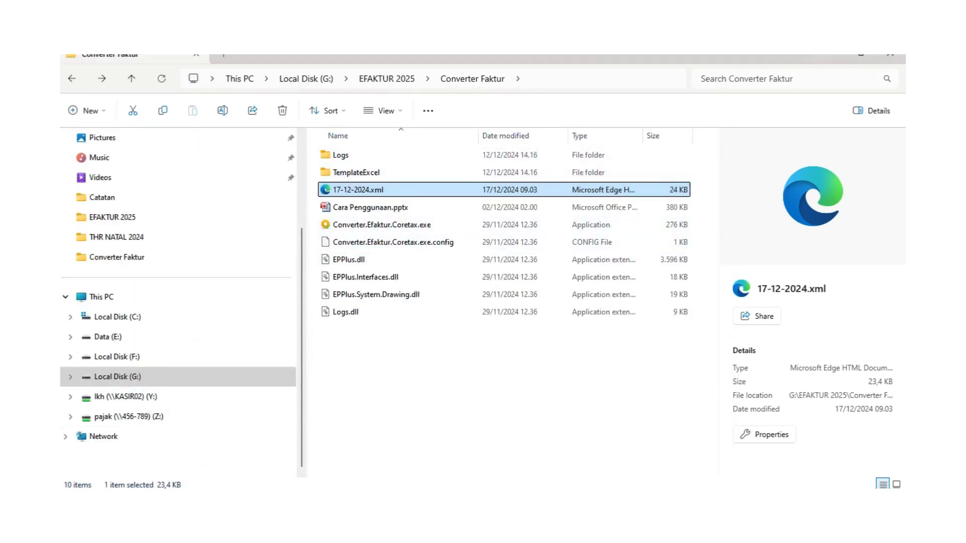
Step: Switch to the E-Invoice Portal in the browser, look over the invoice list and reload the e-Faktur Pajak Keluaran page
click(185, 503)
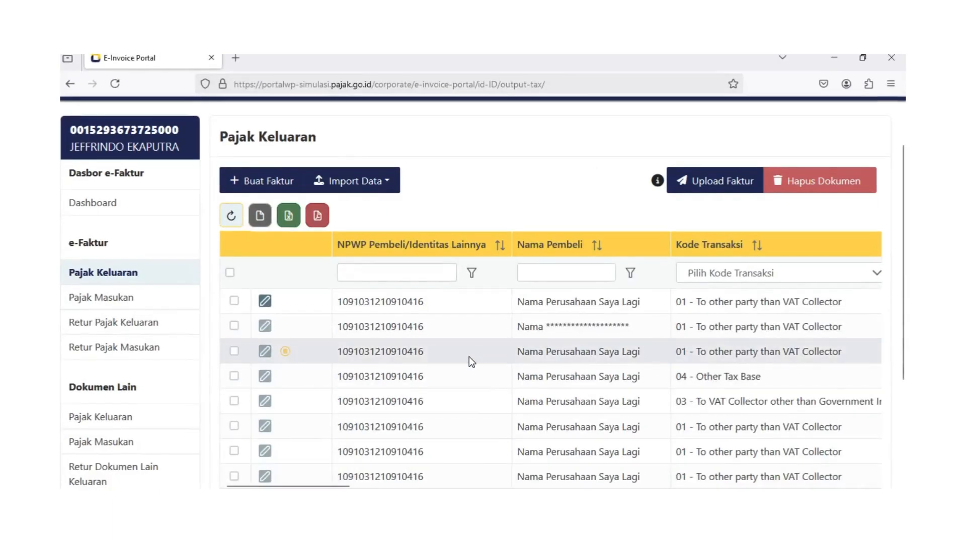
scroll(472, 363, down, 3)
scroll(473, 363, up, 2)
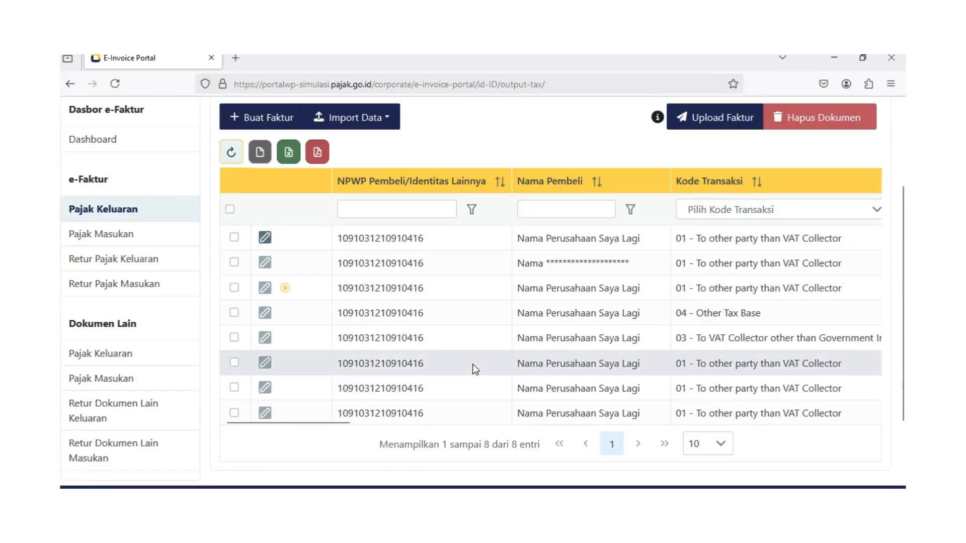
click(103, 209)
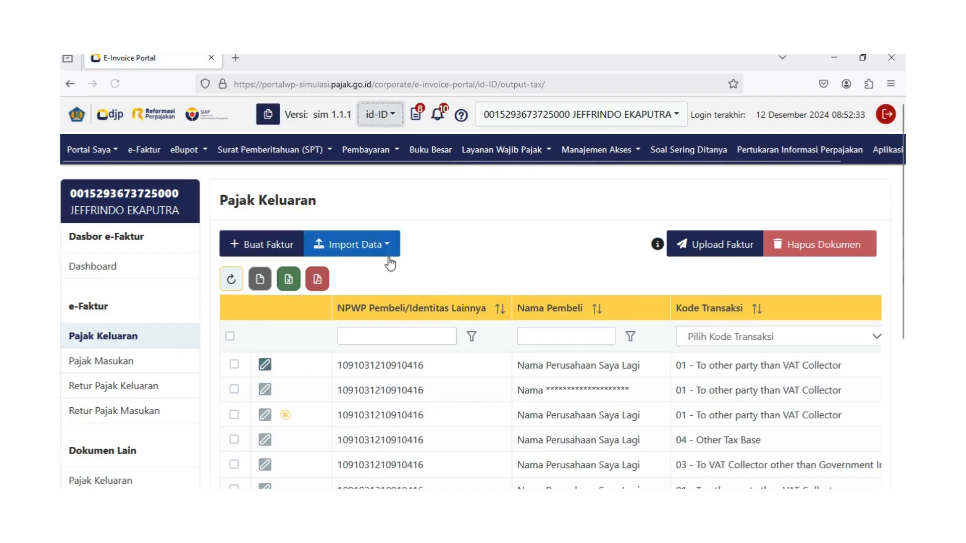
Step: Show the Import Data options for browsing to a file on the Pajak Keluaran page, and try Upload Faktur
click(358, 245)
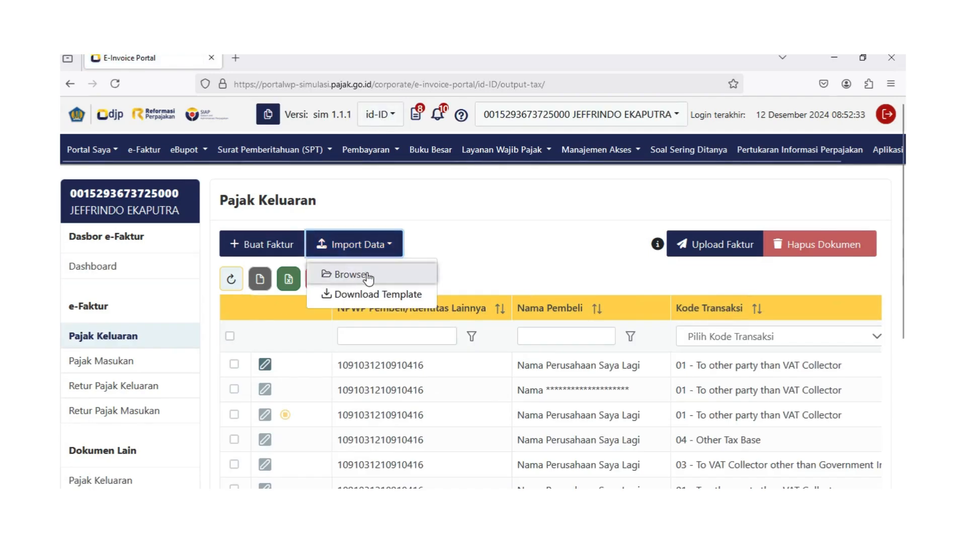
click(347, 277)
click(363, 254)
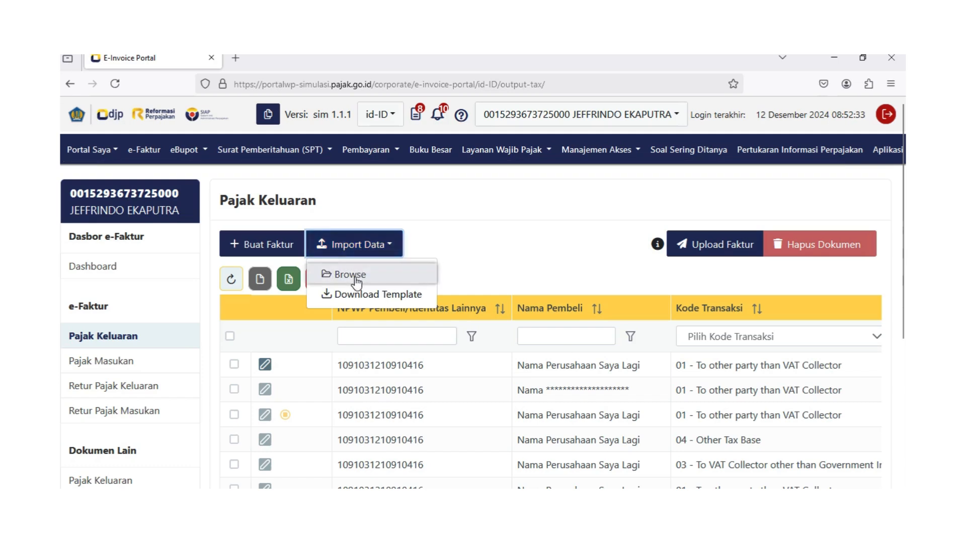
click(357, 281)
click(371, 248)
click(363, 277)
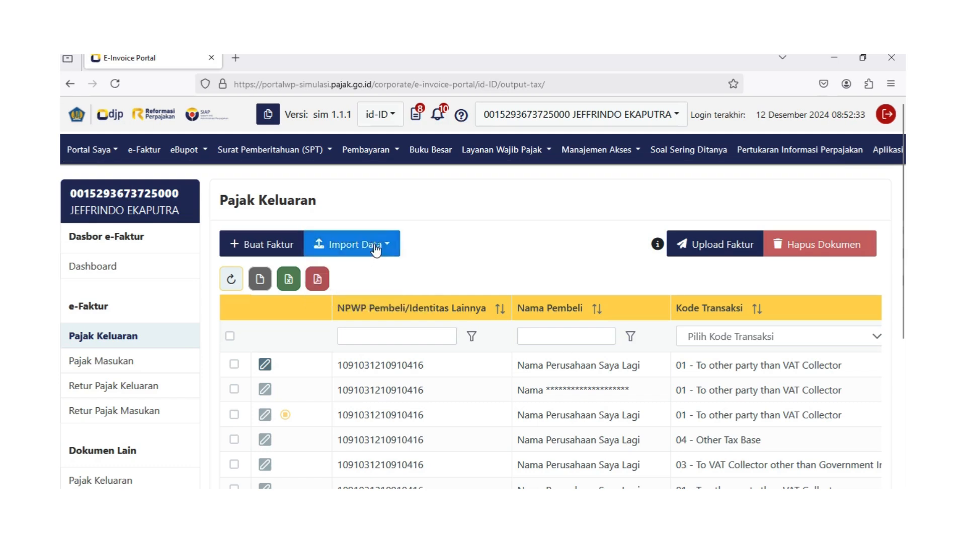
click(374, 246)
click(360, 277)
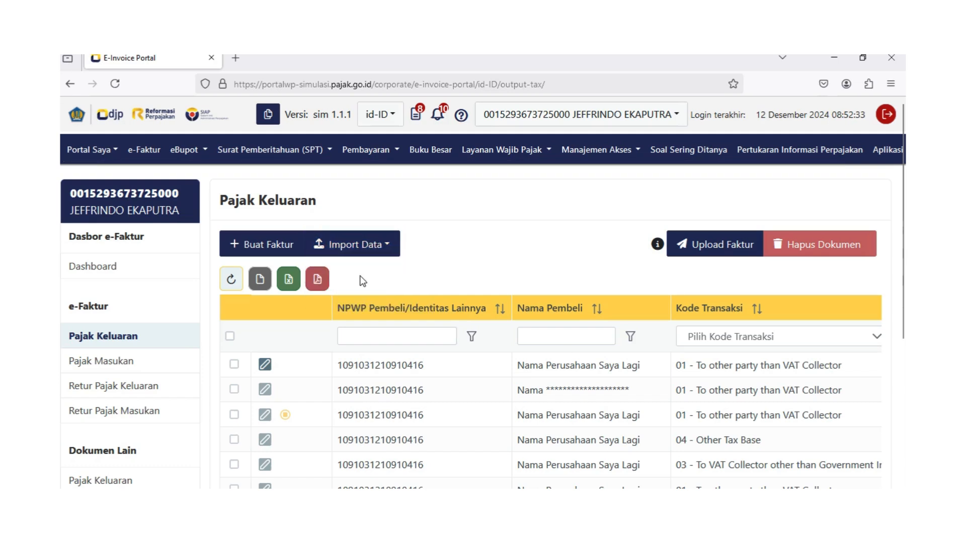
click(389, 258)
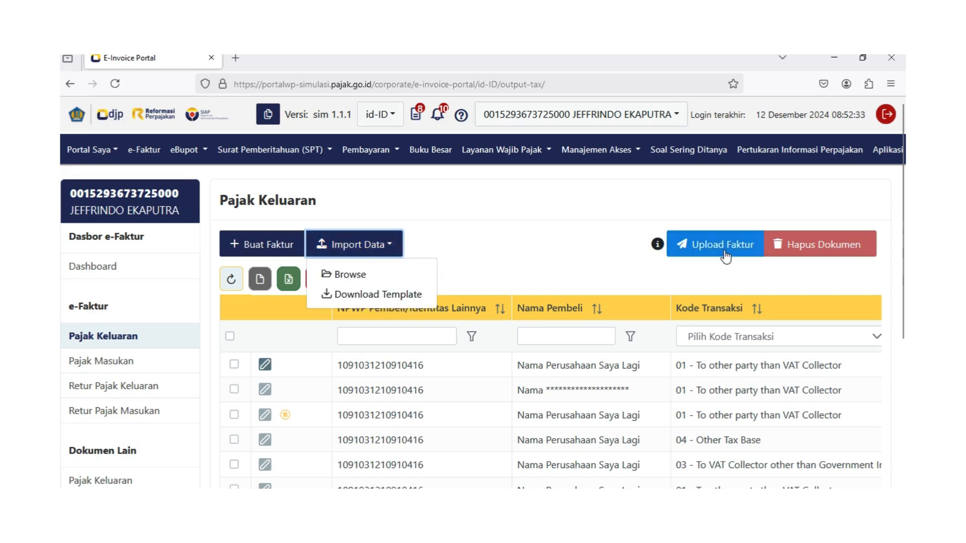
click(725, 256)
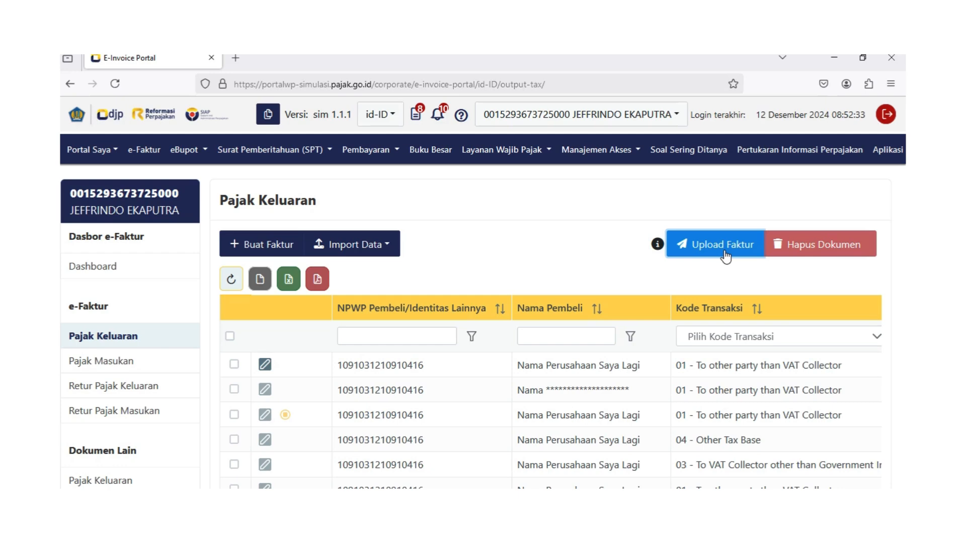
click(725, 255)
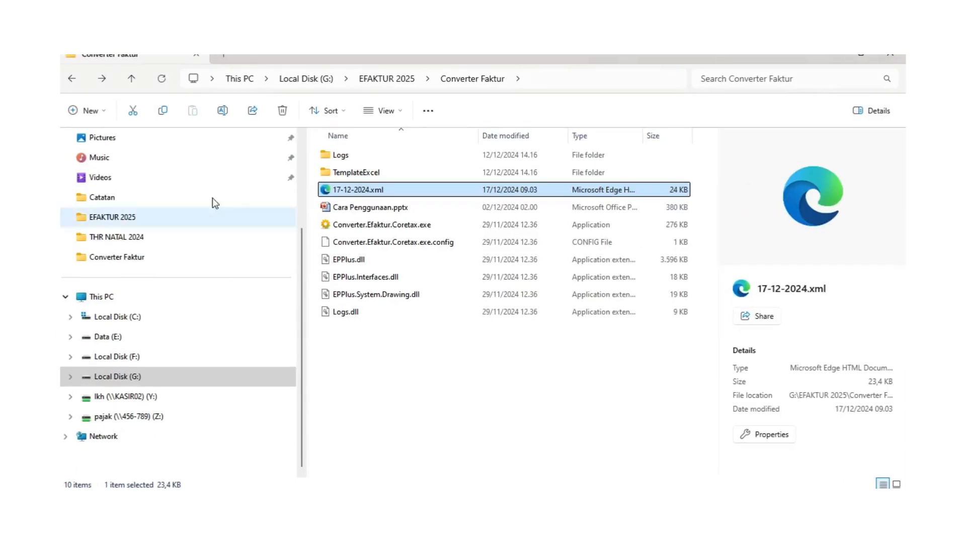
Step: Return to File Explorer and open the 17-12-2024.xlsx workbook from the Desktop in Excel
drag(301, 255, 309, 204)
click(310, 204)
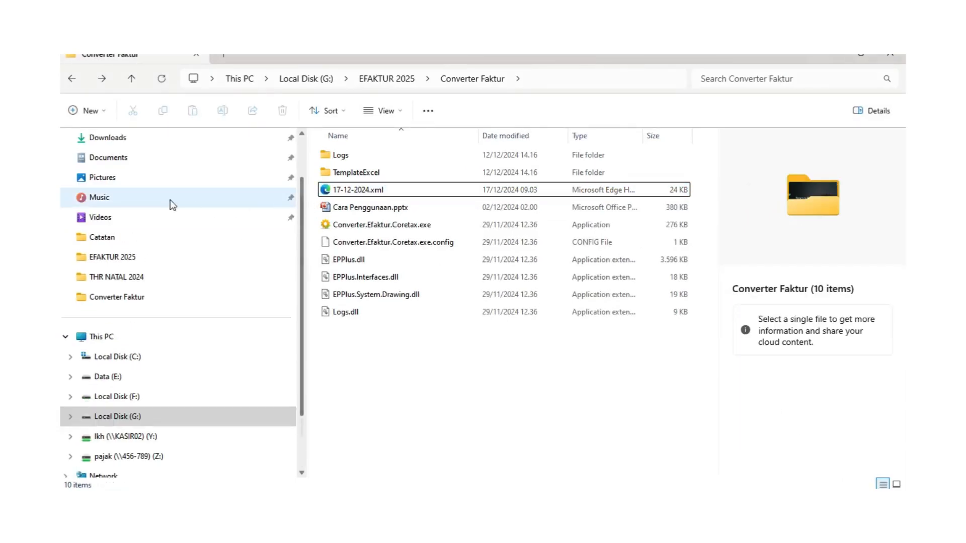
scroll(137, 197, up, 2)
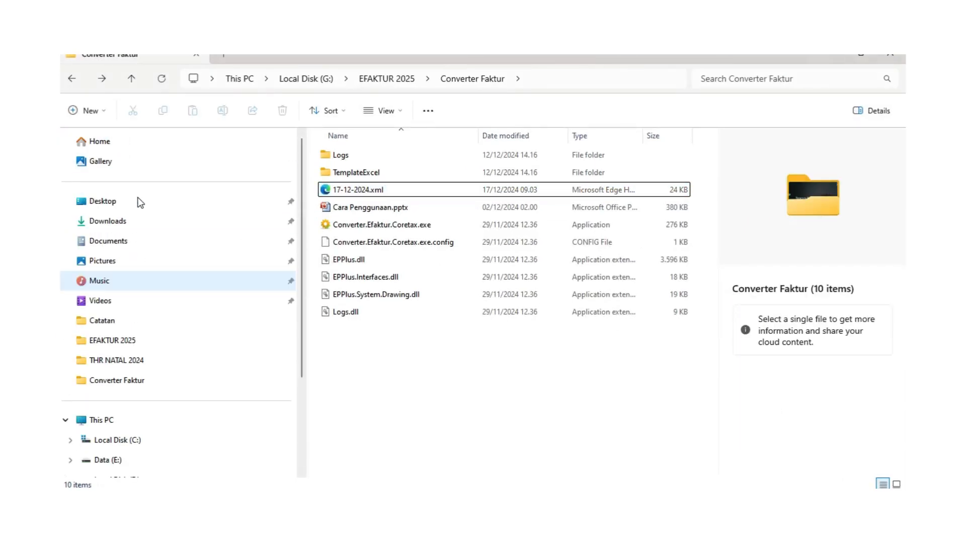
click(107, 205)
double_click(367, 174)
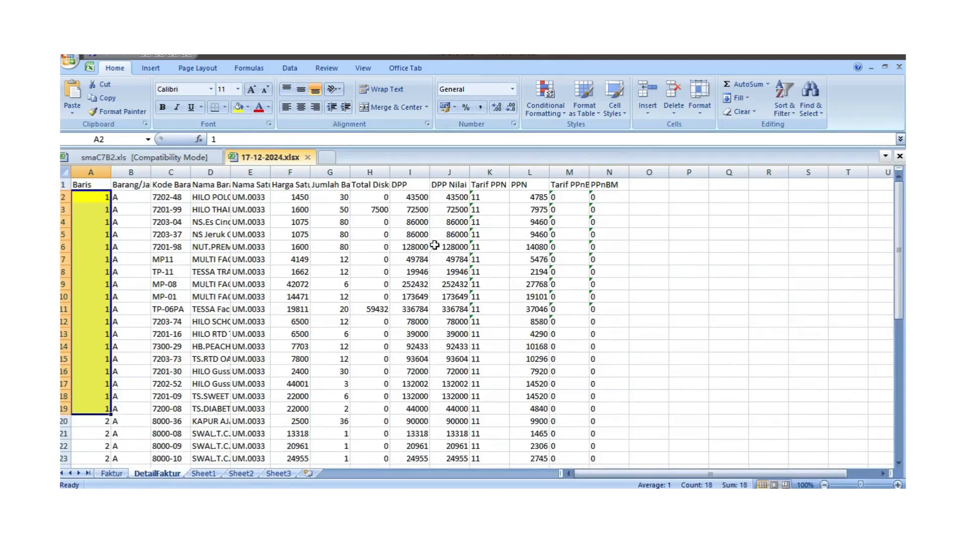
Step: Show the Faktur sheet and check the Kode Transaksi and Referensi values of the invoice rows
click(112, 474)
drag(244, 222, 235, 247)
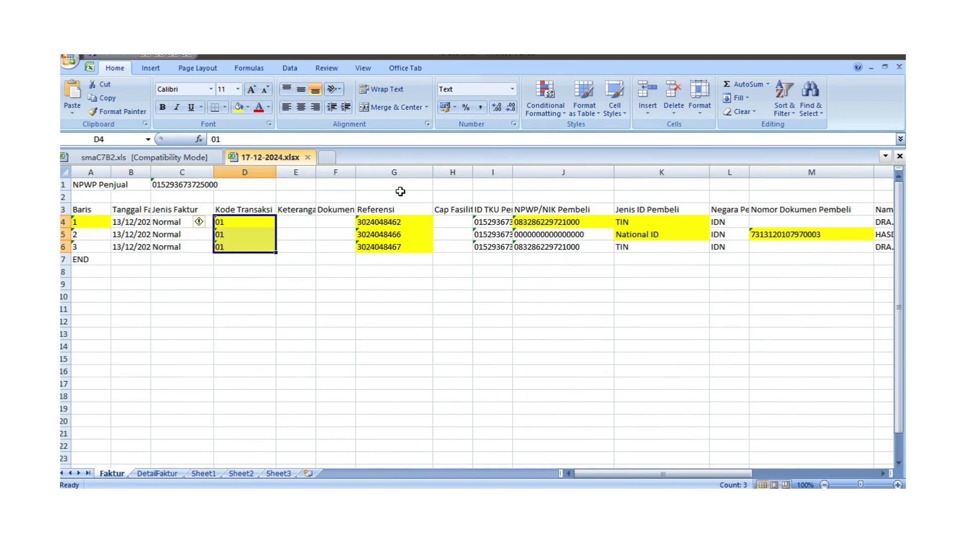
drag(397, 195, 90, 247)
click(478, 297)
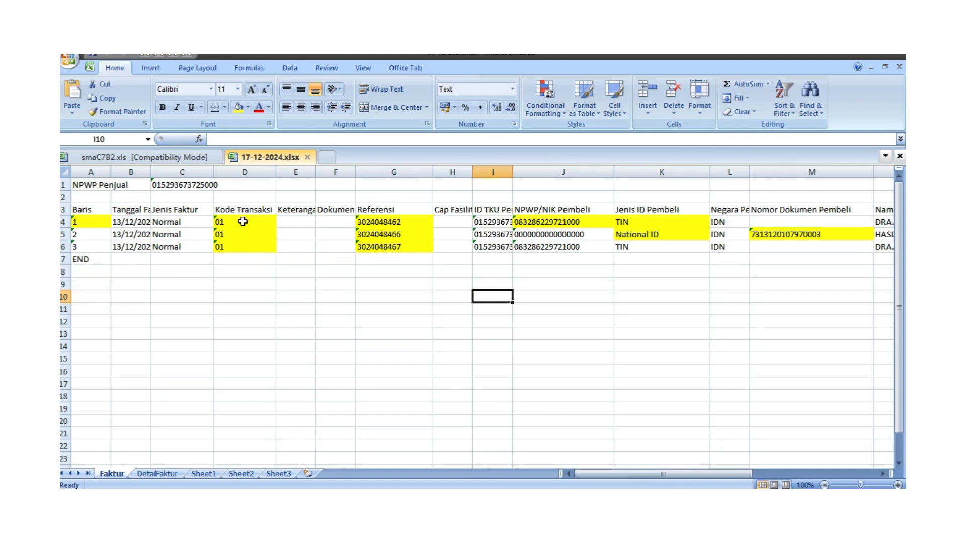
double_click(243, 222)
click(263, 275)
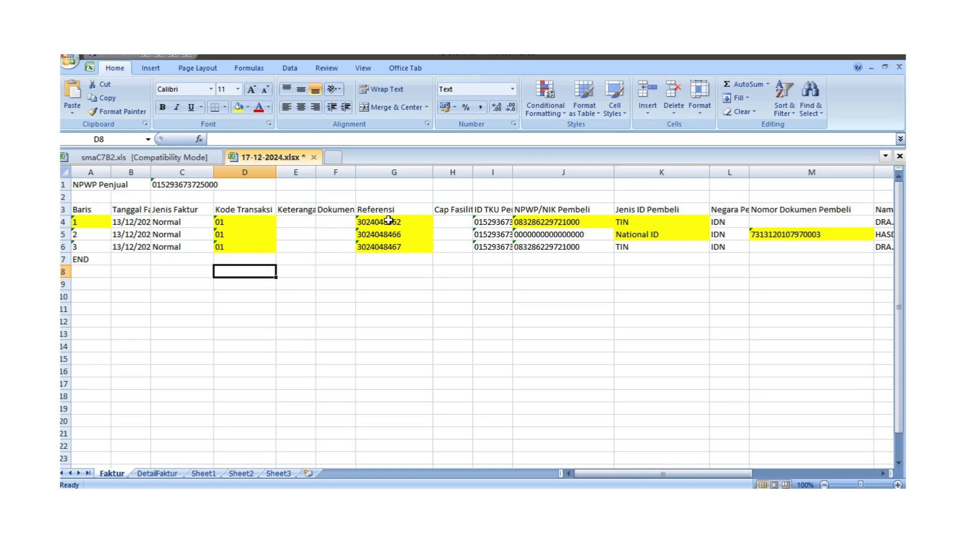
click(271, 226)
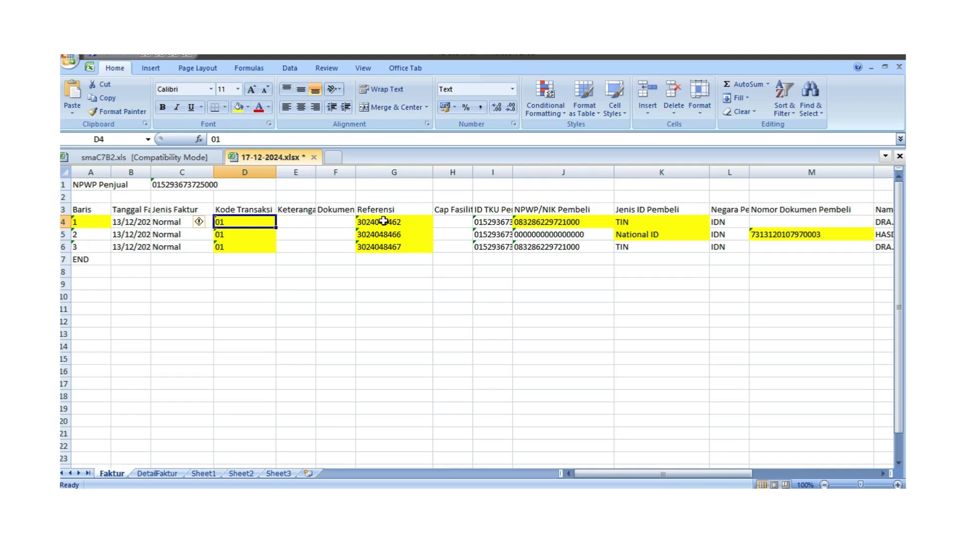
drag(383, 221, 220, 222)
click(336, 284)
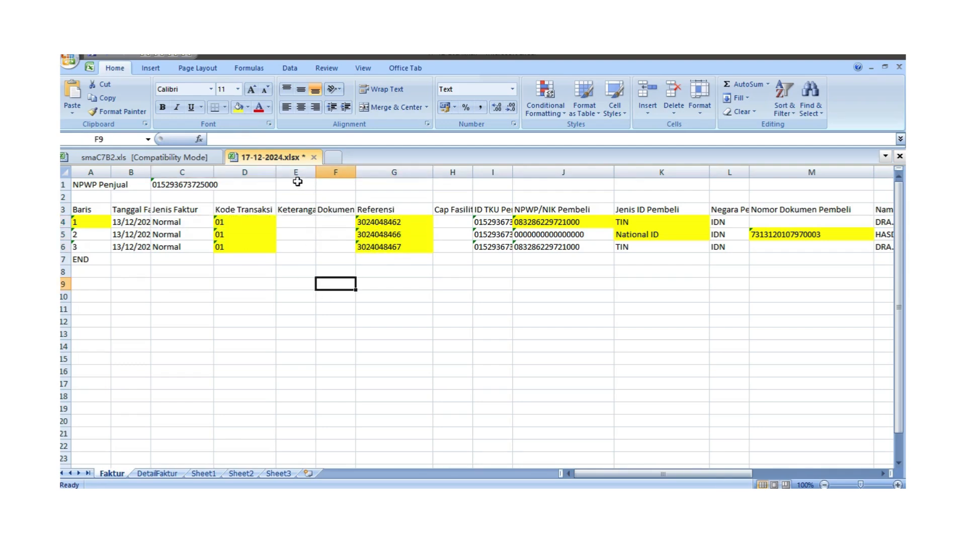
Step: Widen the Kode Transaksi column on the Faktur sheet and check the first invoice's transaction code and reference
drag(279, 172, 309, 175)
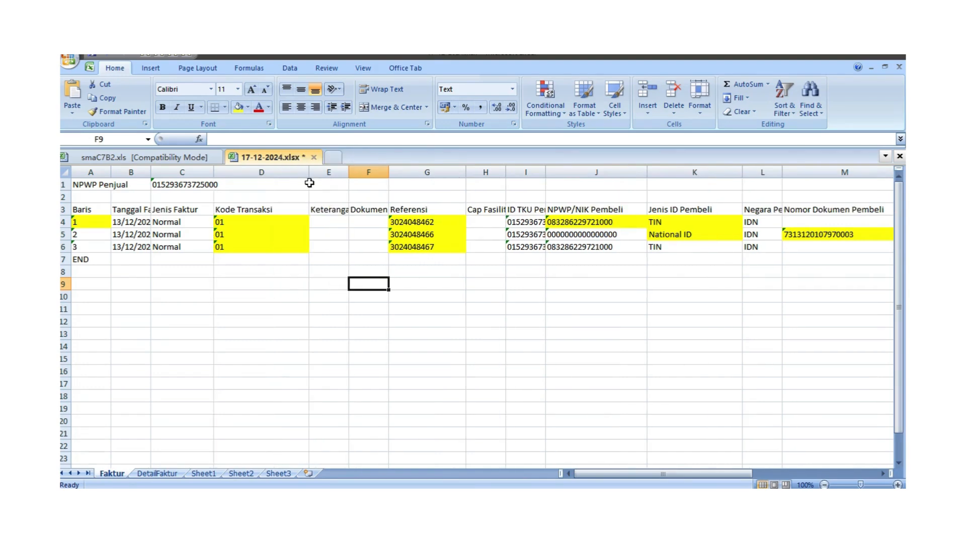
click(241, 222)
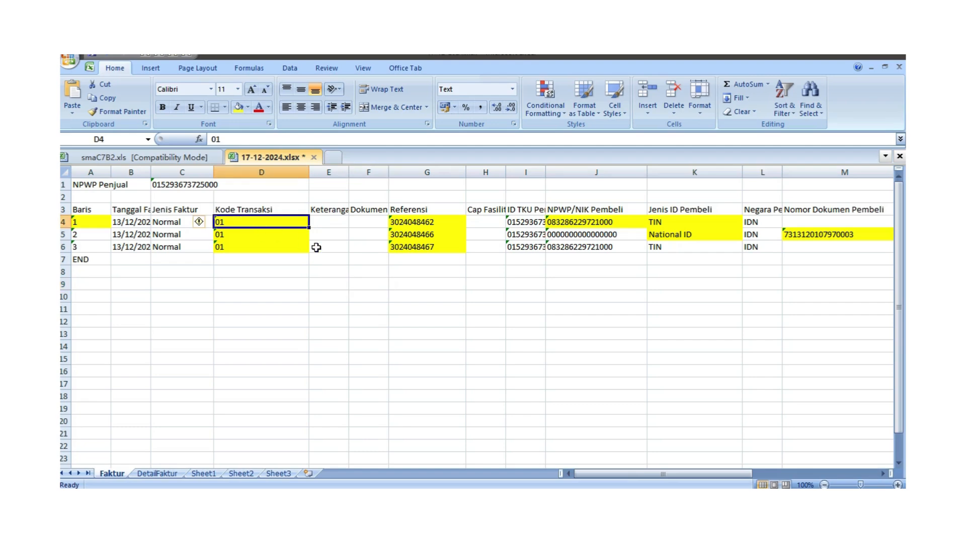
click(436, 222)
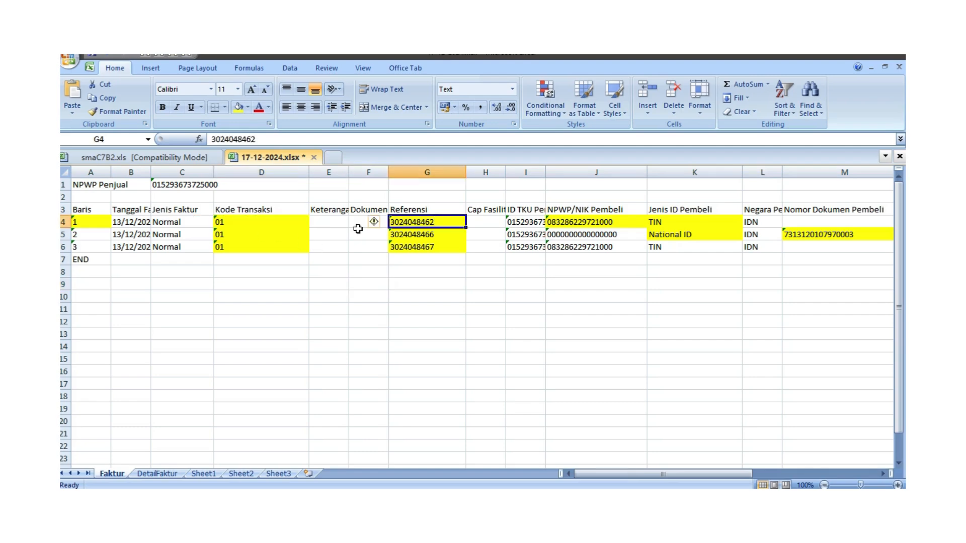
click(243, 224)
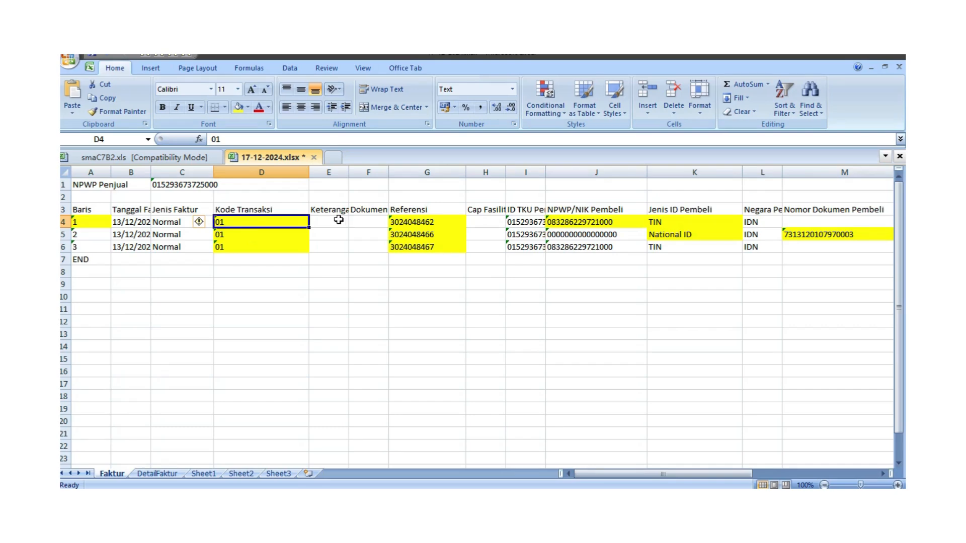
Step: Compare the Kode Transaksi through Referensi columns for all three invoices, including the first row's Jenis Faktur
click(282, 246)
drag(255, 221, 450, 224)
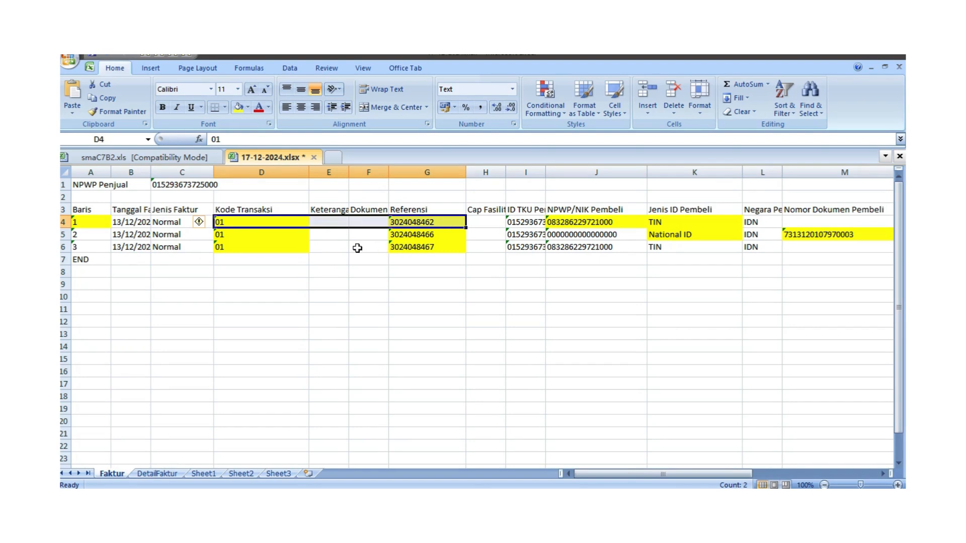
click(357, 248)
drag(424, 222, 248, 249)
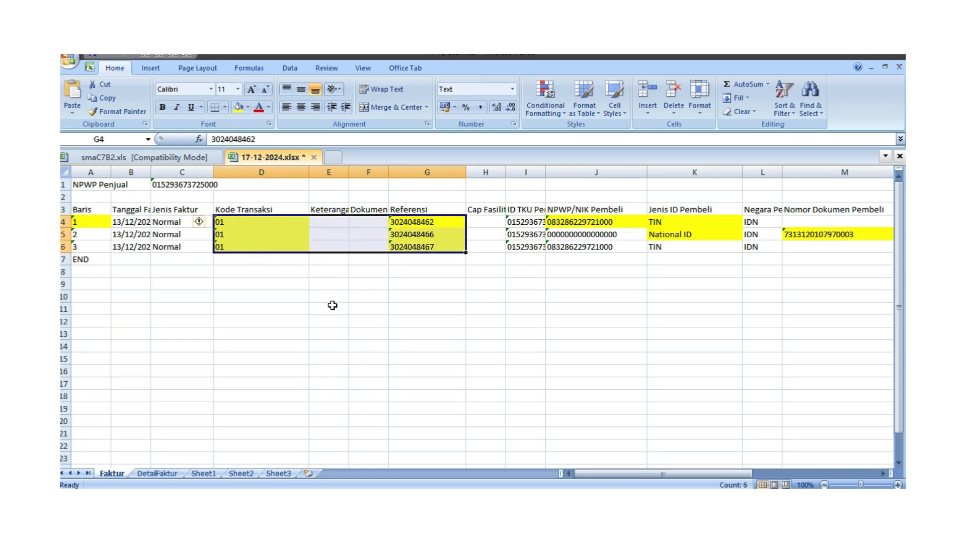
click(427, 296)
drag(411, 221, 226, 245)
click(226, 244)
drag(437, 221, 252, 250)
click(254, 276)
click(186, 221)
drag(186, 222, 414, 222)
click(322, 283)
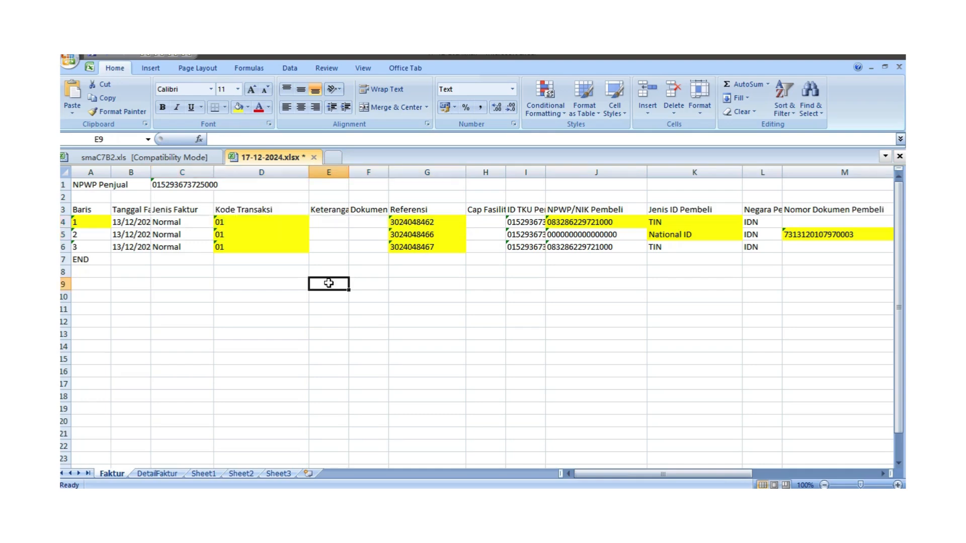
Step: Examine the Referensi numbers of the first two invoices on the Faktur sheet
click(413, 222)
click(405, 258)
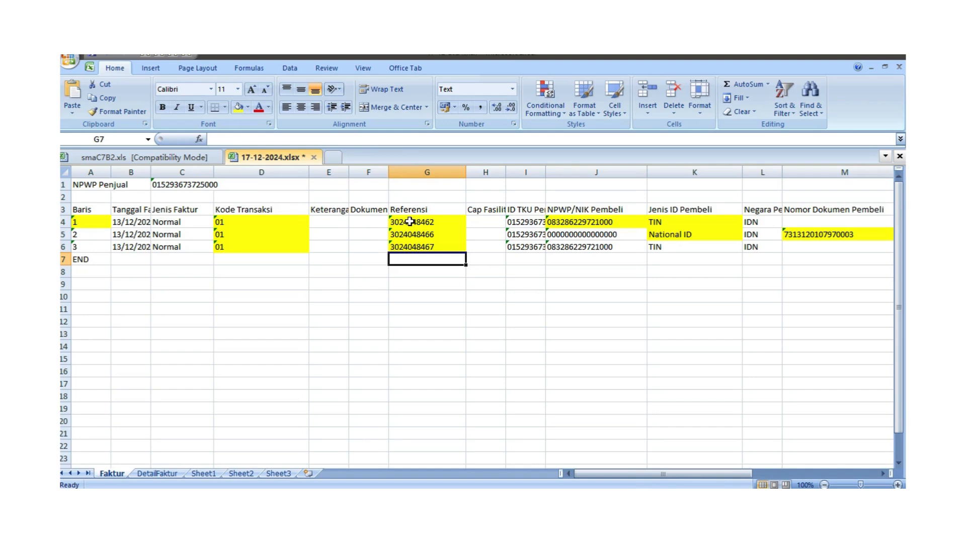
click(410, 222)
drag(410, 222, 410, 235)
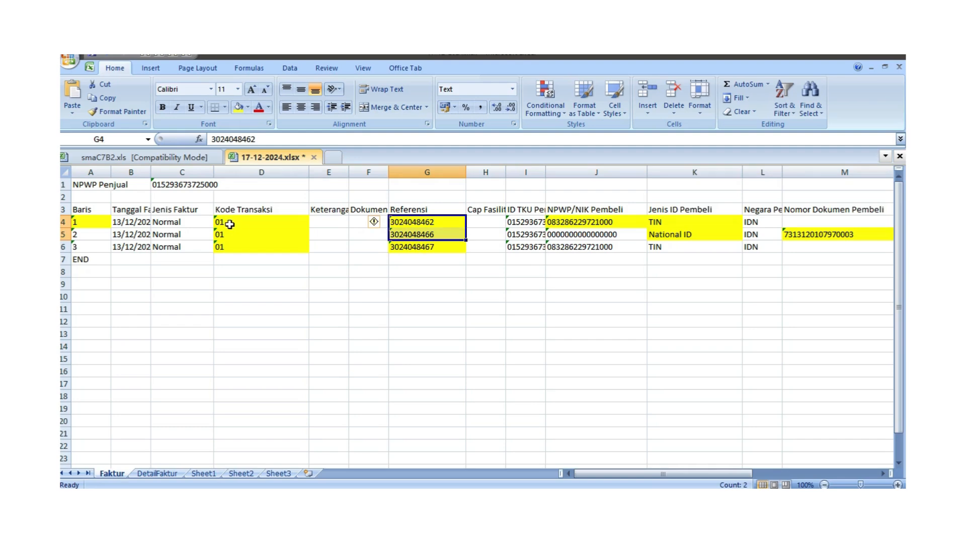
Step: Check the first invoice's Kode Transaksi against its Referensi, and compare the same columns across all three invoices on the Faktur sheet
mouse_move(230, 224)
mouse_down()
mouse_move(427, 212)
mouse_move(435, 222)
mouse_move(207, 235)
mouse_move(229, 222)
mouse_up()
click(414, 273)
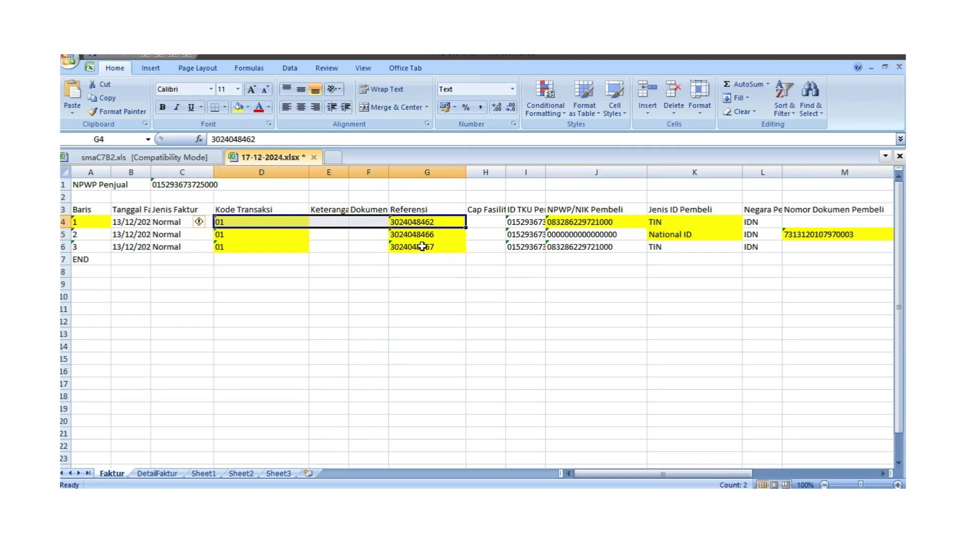
click(437, 221)
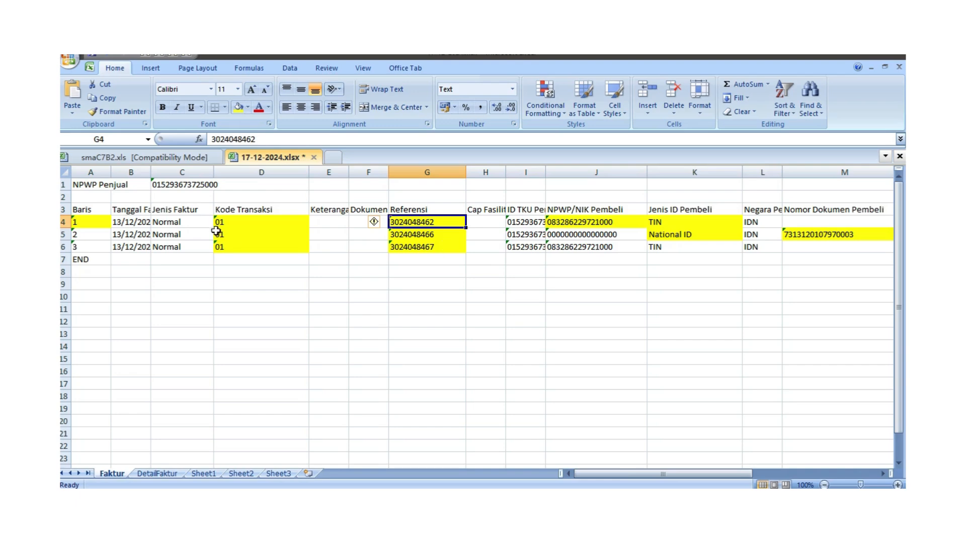
drag(232, 222, 438, 250)
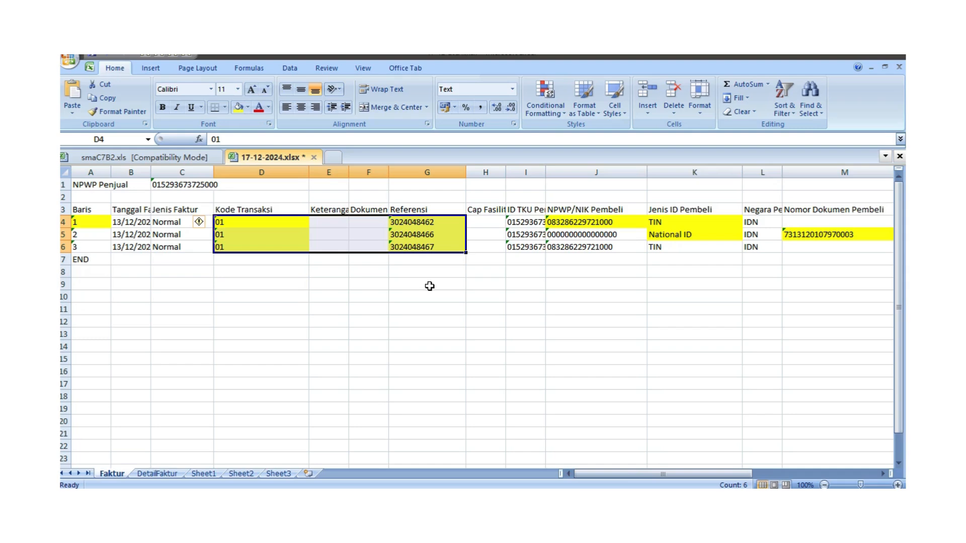
click(429, 287)
drag(438, 222, 211, 260)
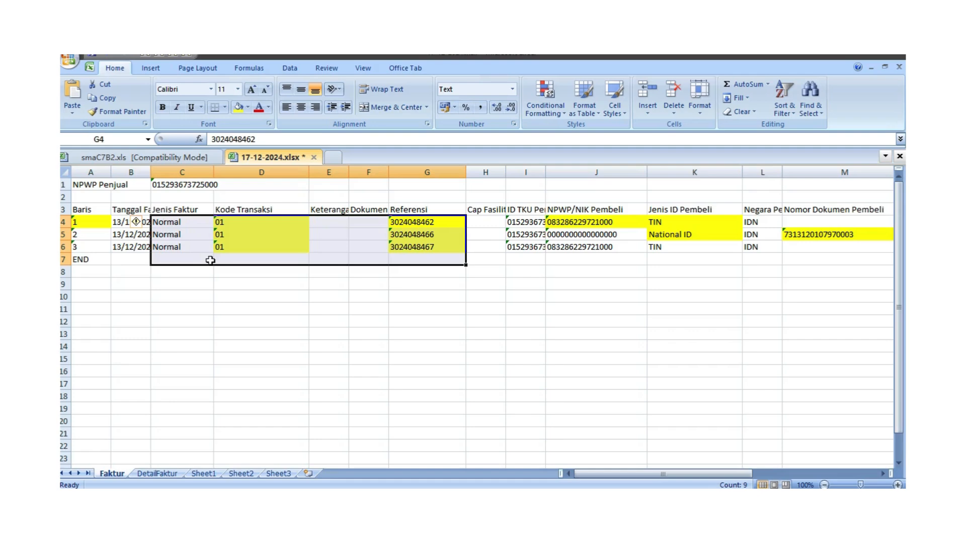
click(453, 322)
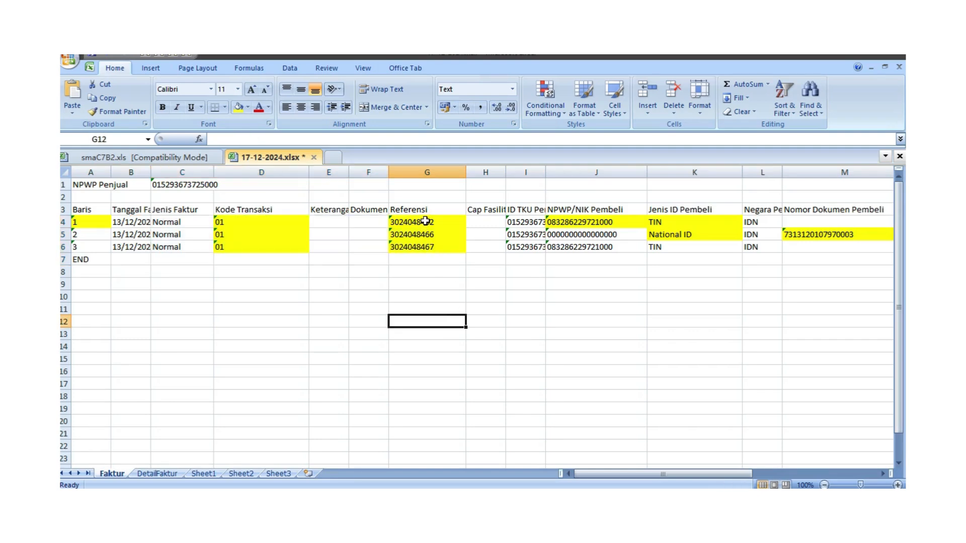
drag(426, 221, 297, 260)
click(297, 261)
click(430, 284)
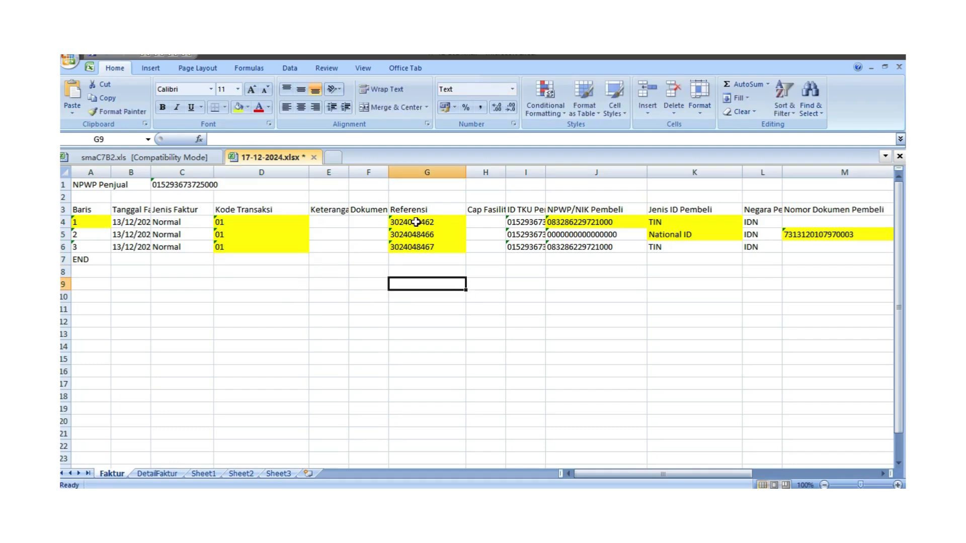
Step: Recheck the Kode Transaksi through Referensi cells of the first two invoices and switch to the Modul Cortax 2025 form in Access
drag(416, 222, 226, 222)
click(227, 222)
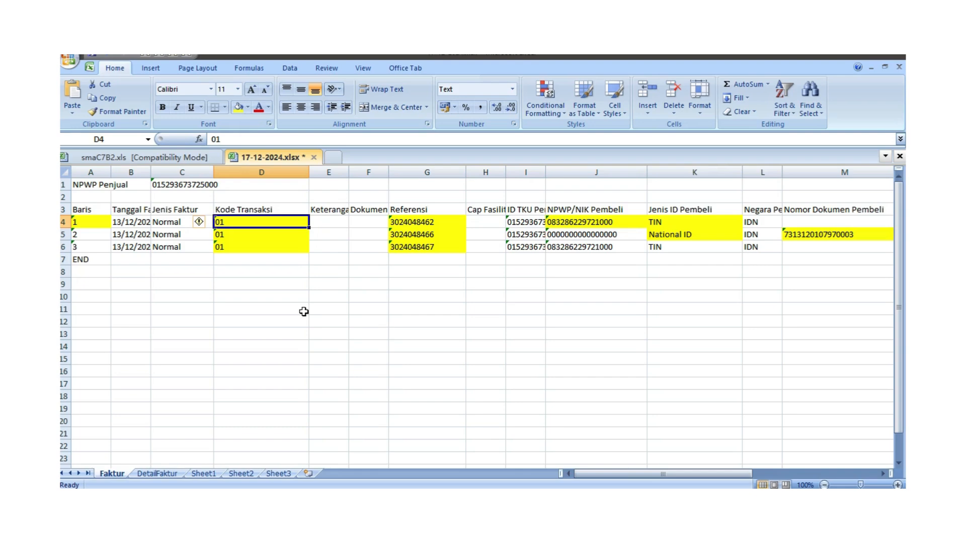
drag(421, 224, 224, 233)
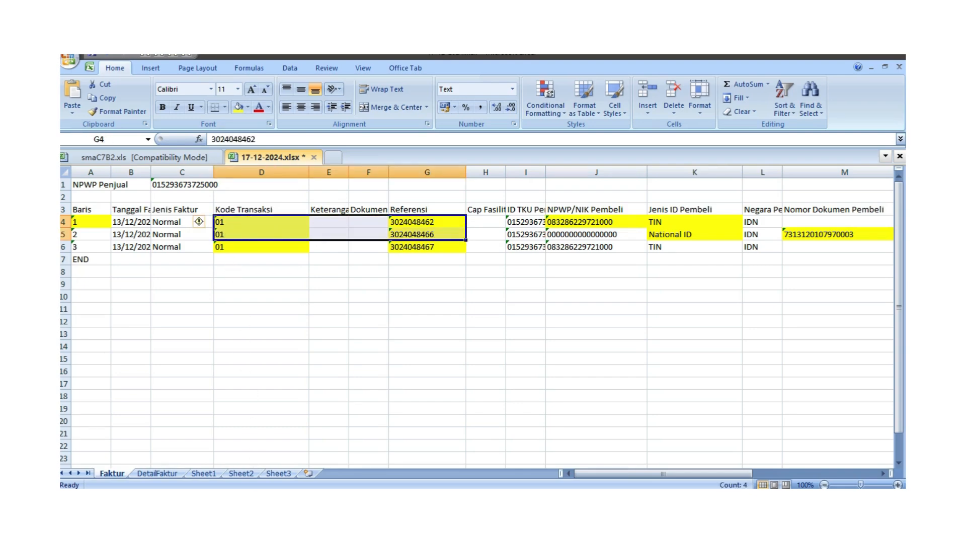
click(373, 500)
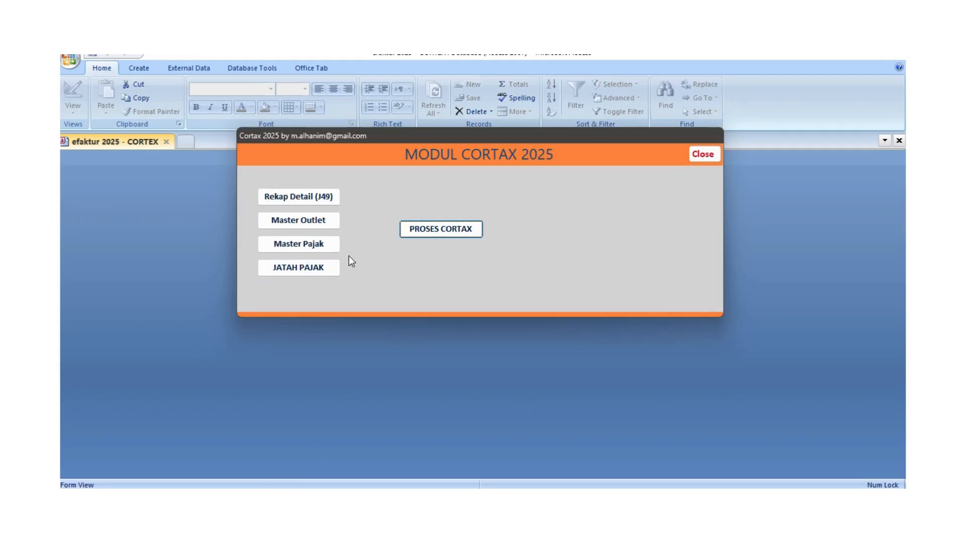